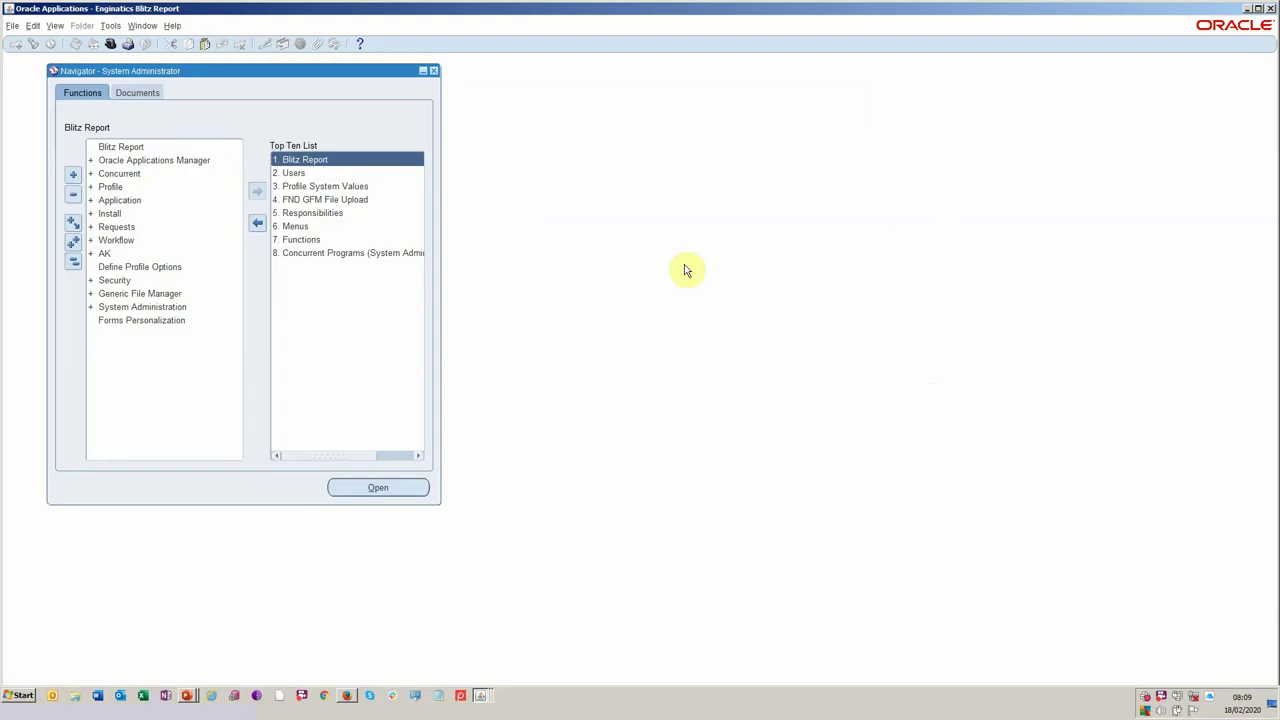
Launch Blitz Report and open the setup of the PLANNING RELIABILITY METRIC report.
click(310, 162)
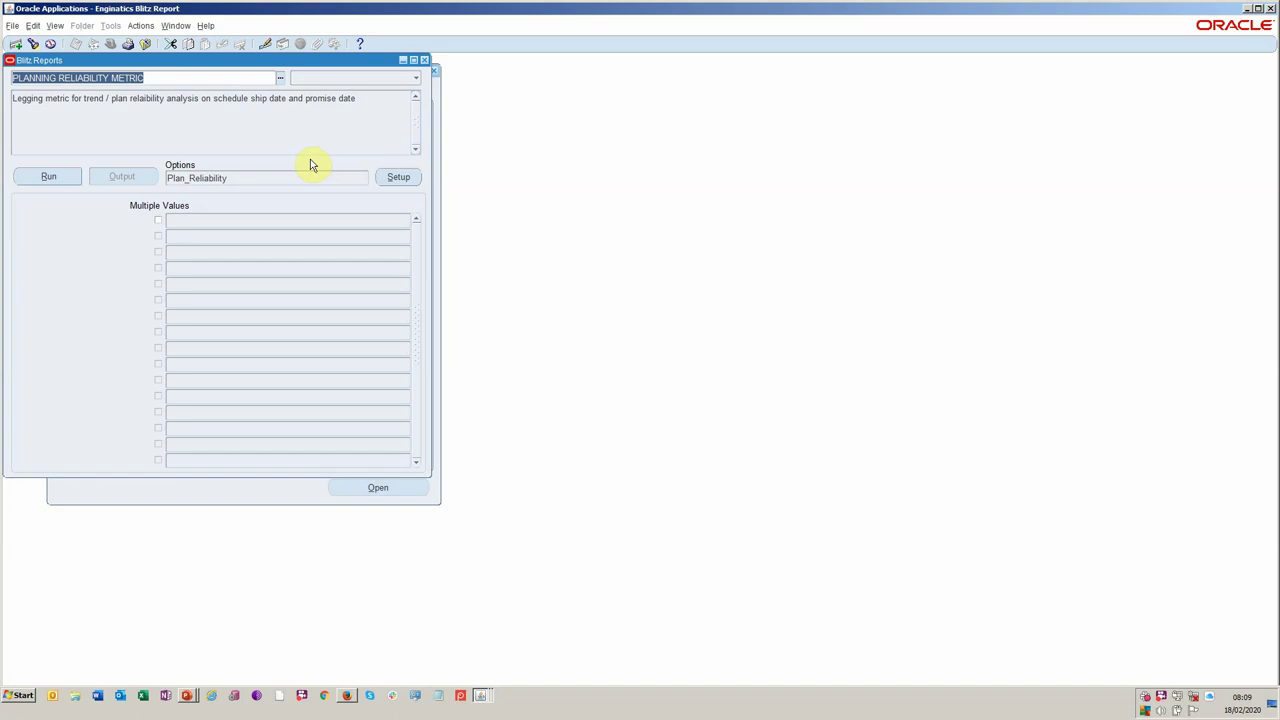
click(401, 179)
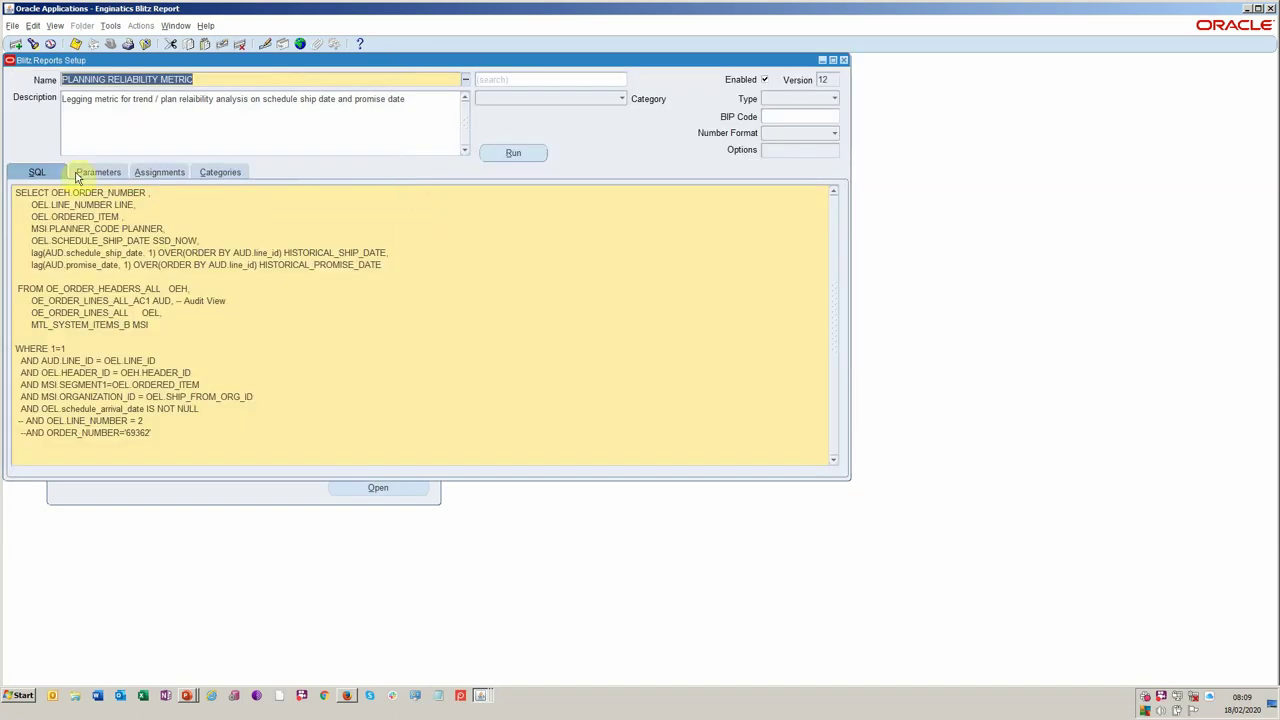
Review the SQL's historical ship date and audit view lines in the editor, then show the parameters.
click(174, 194)
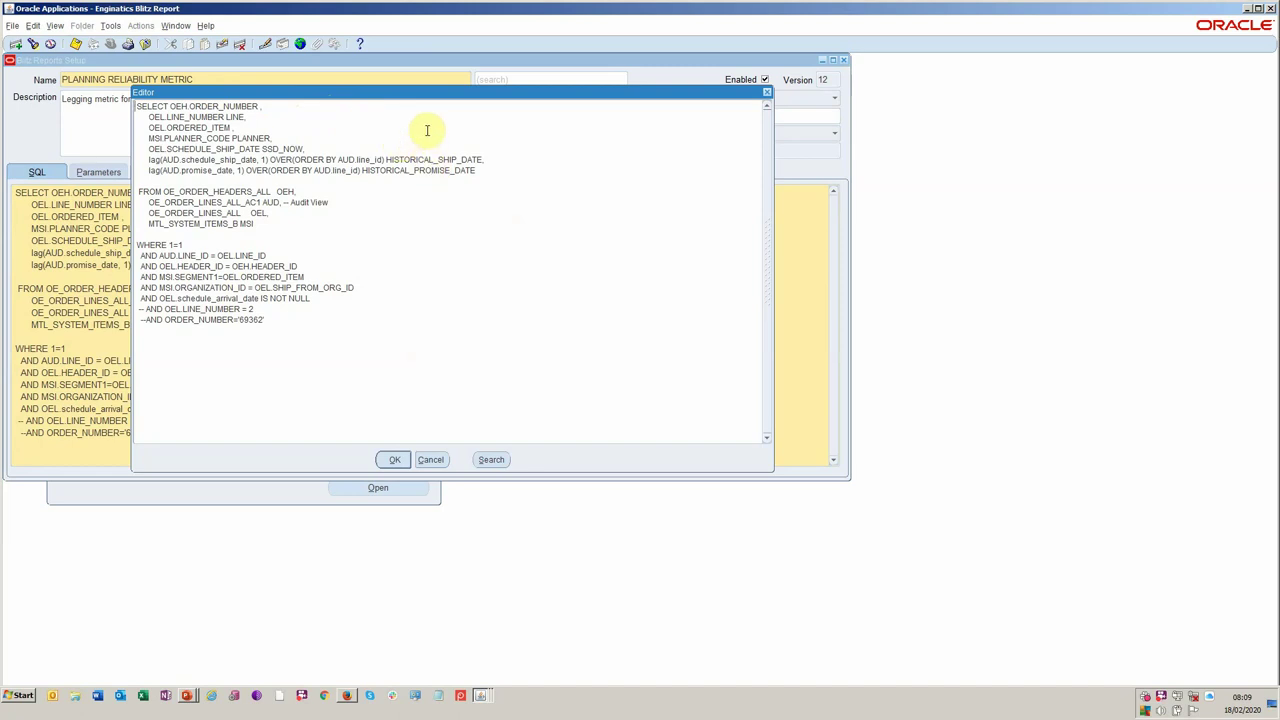
click(498, 160)
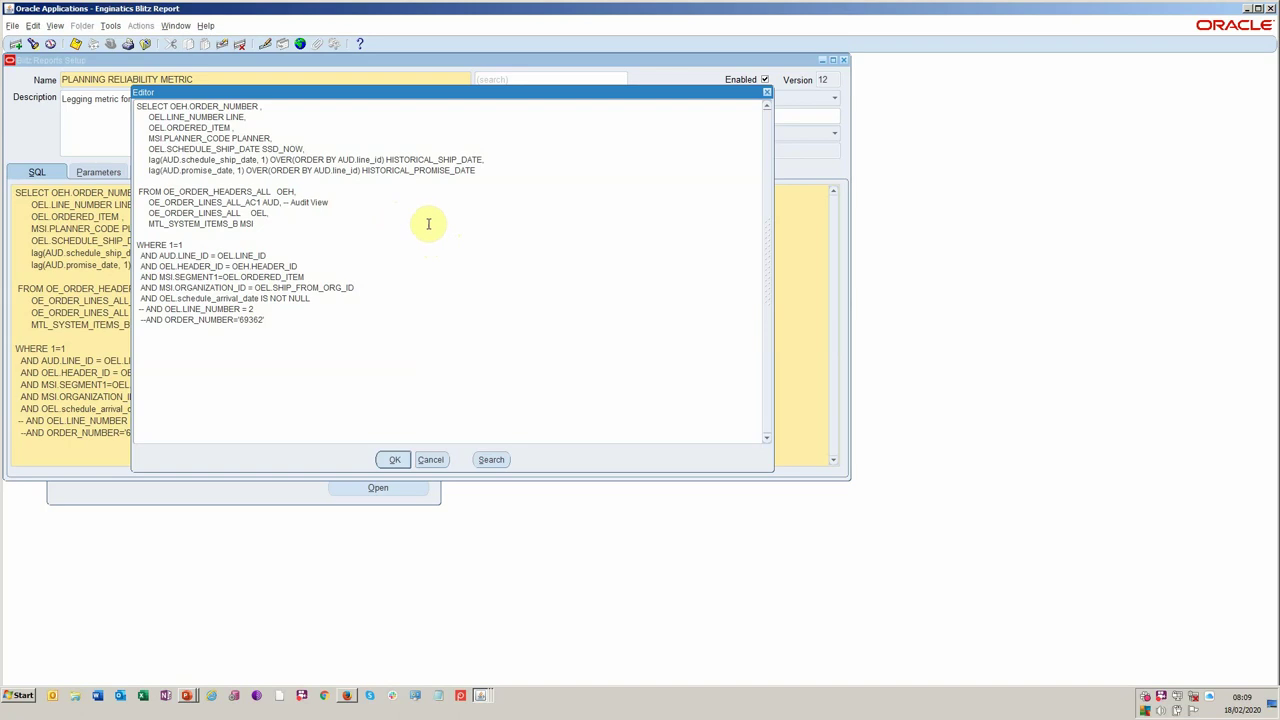
click(355, 203)
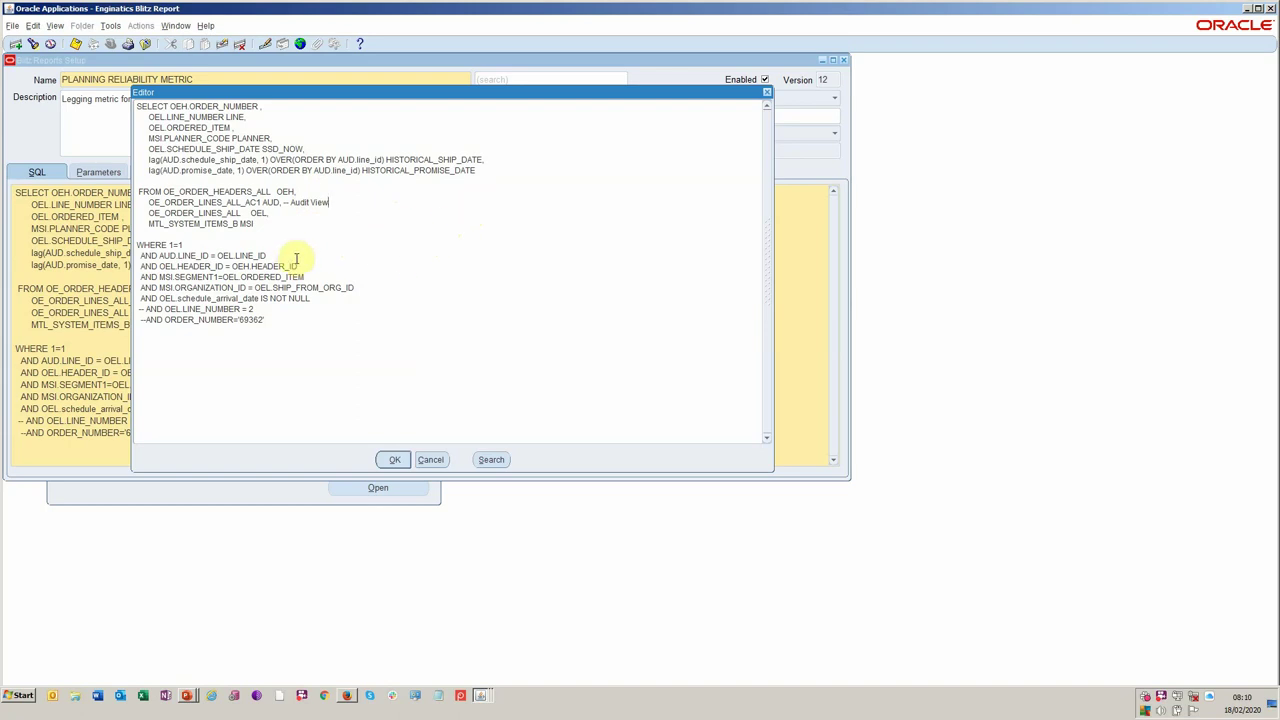
click(391, 463)
click(90, 171)
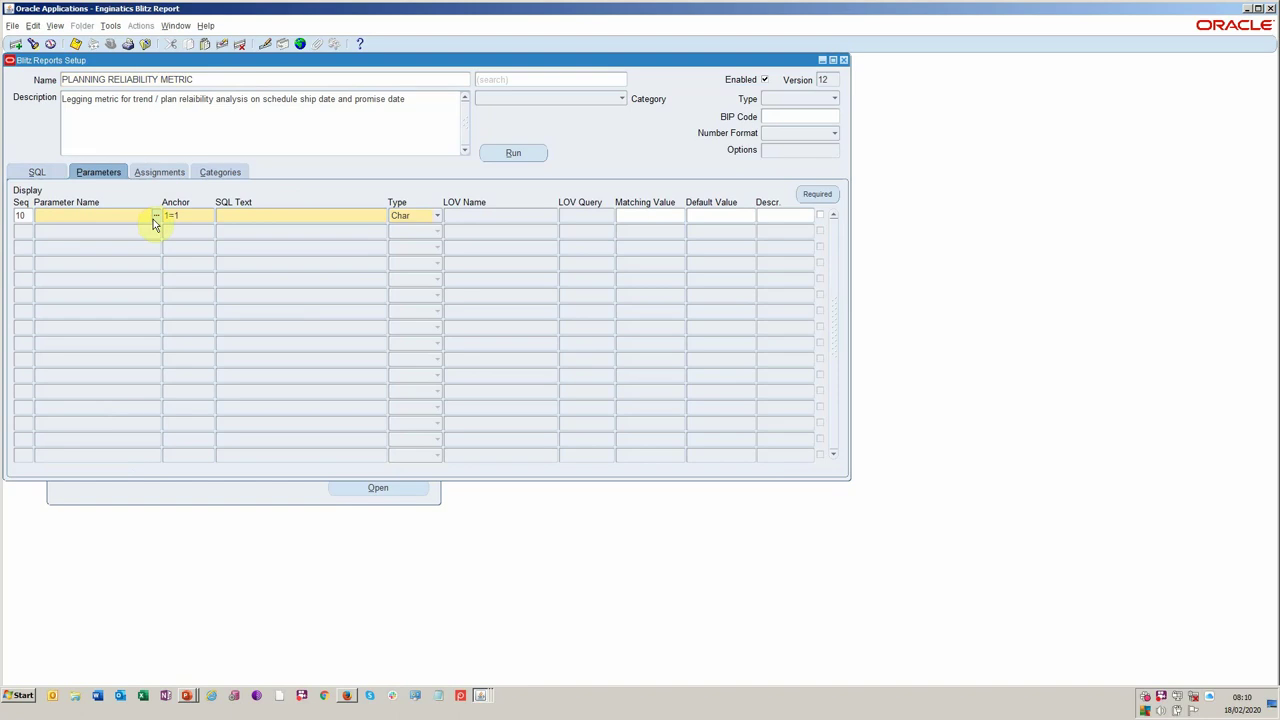
Name the new parameter Planner Code with the condition planner_code=:planner_code.
text(Planner Code)
key(Tab)
key(Tab)
text(planner_code=:planner)
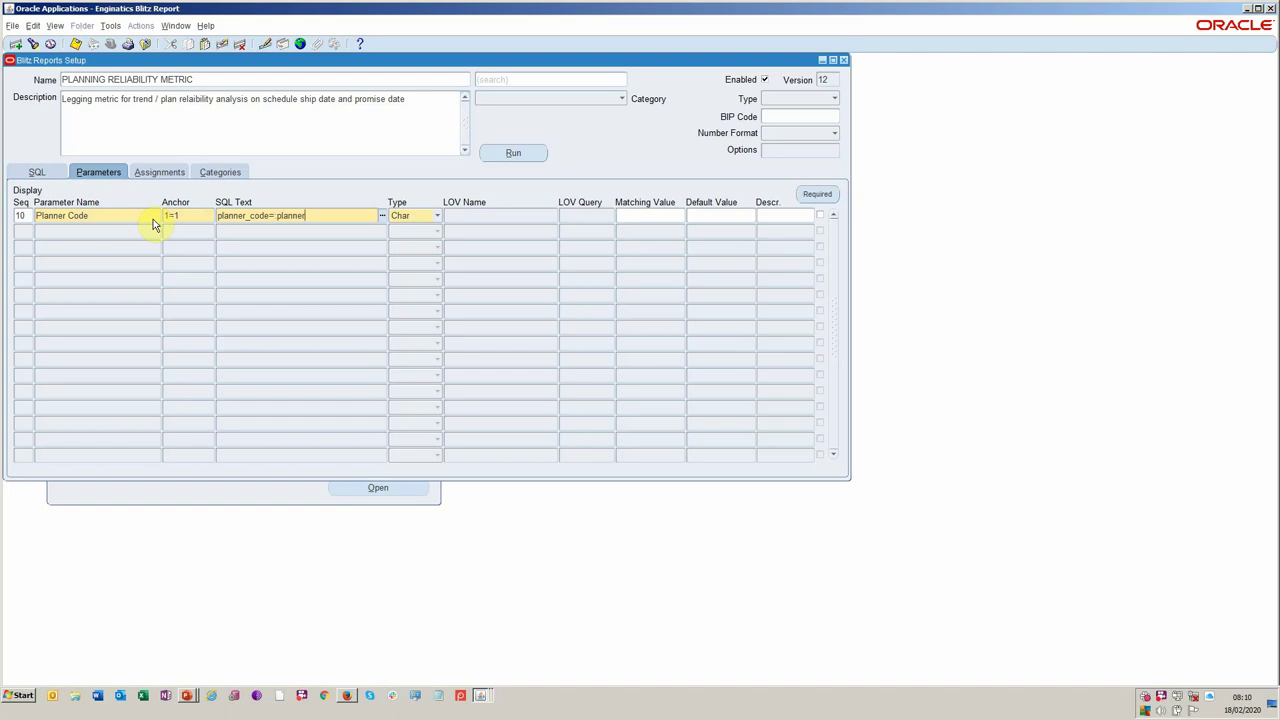
text(_code)
Make it an LOV Oracle parameter using the MSD_X_PLANNER_CODE value set.
click(437, 218)
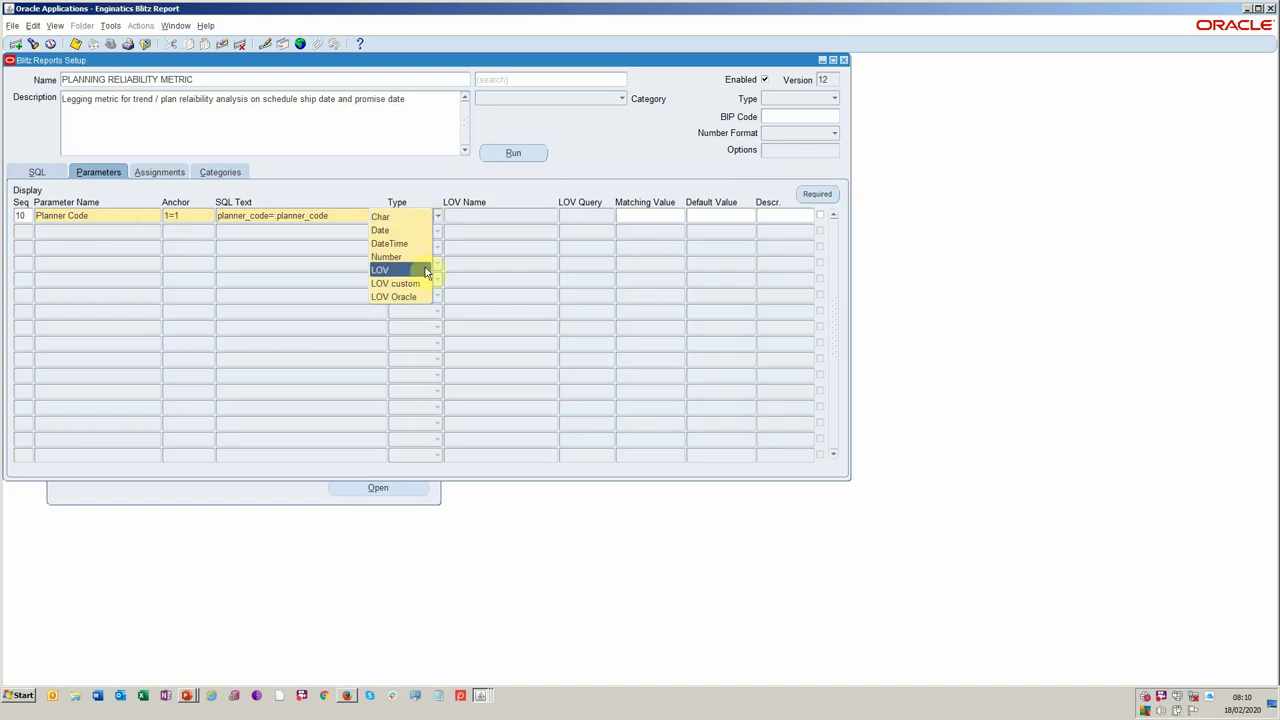
click(420, 298)
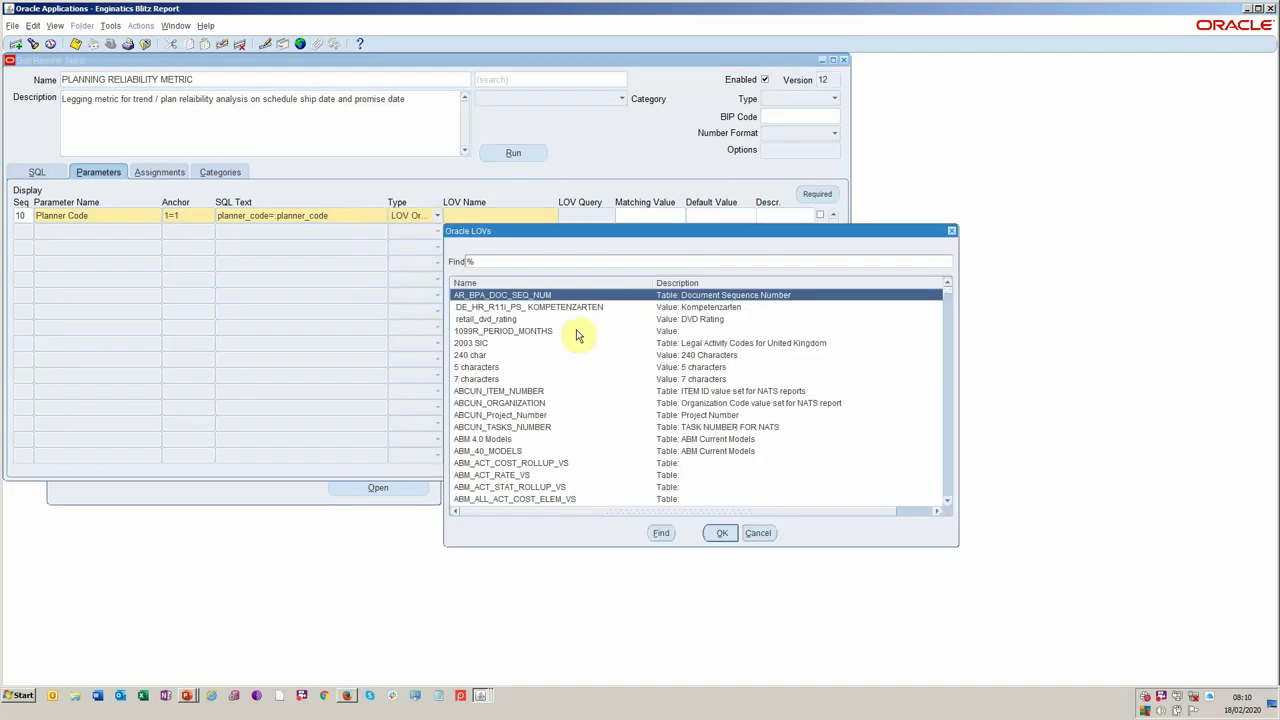
text(planne)
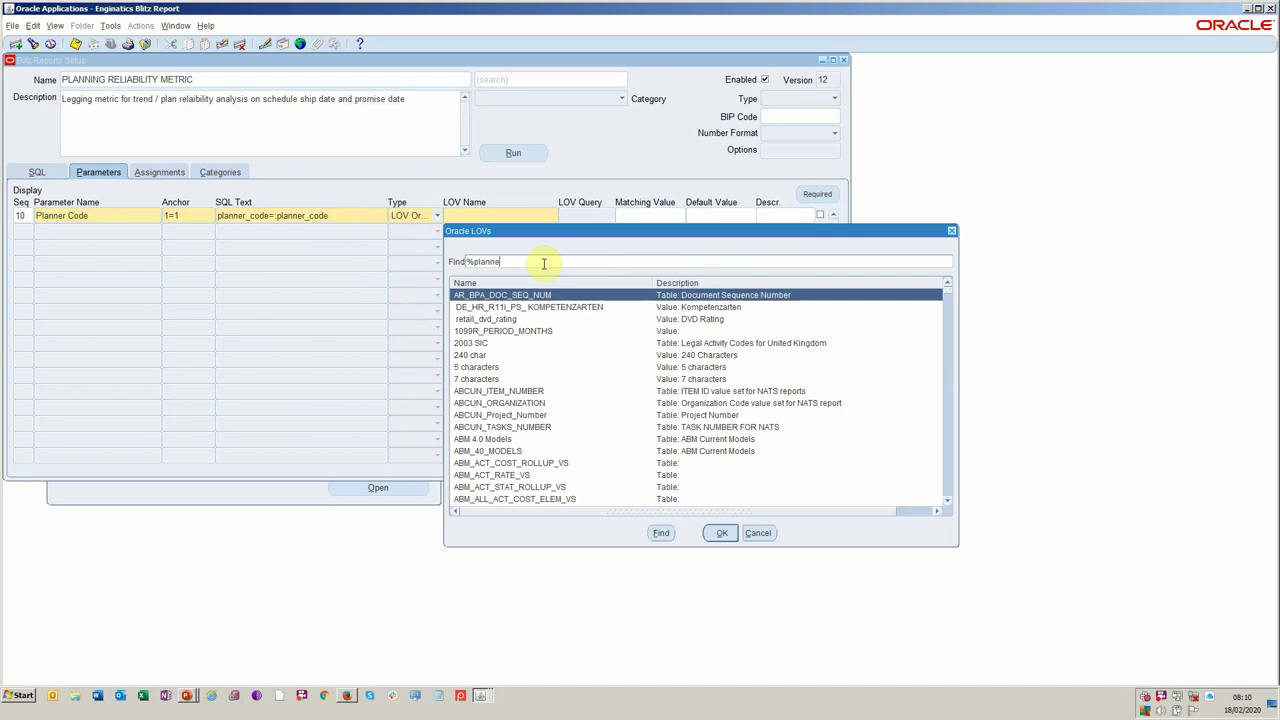
text(r_code)
text(%)
key(BackSpace)
key(BackSpace)
key(BackSpace)
key(BackSpace)
key(BackSpace)
key(BackSpace)
text(%code%)
key(Return)
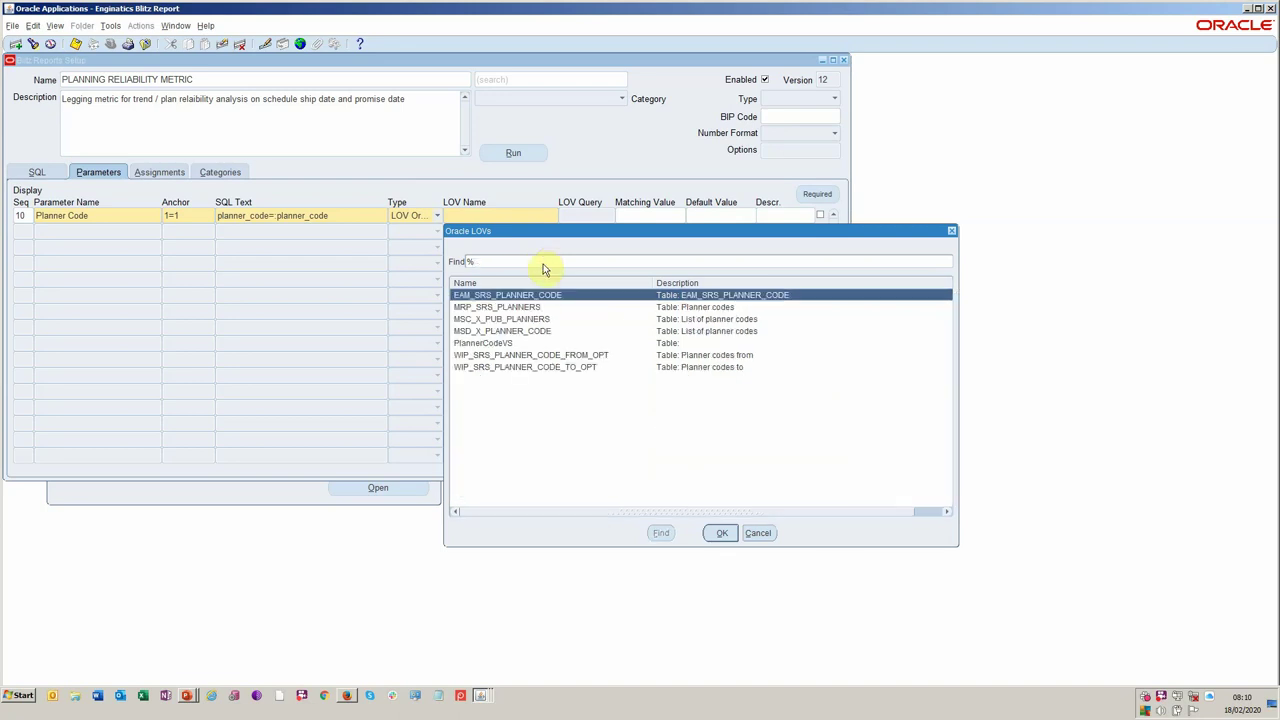
double_click(545, 331)
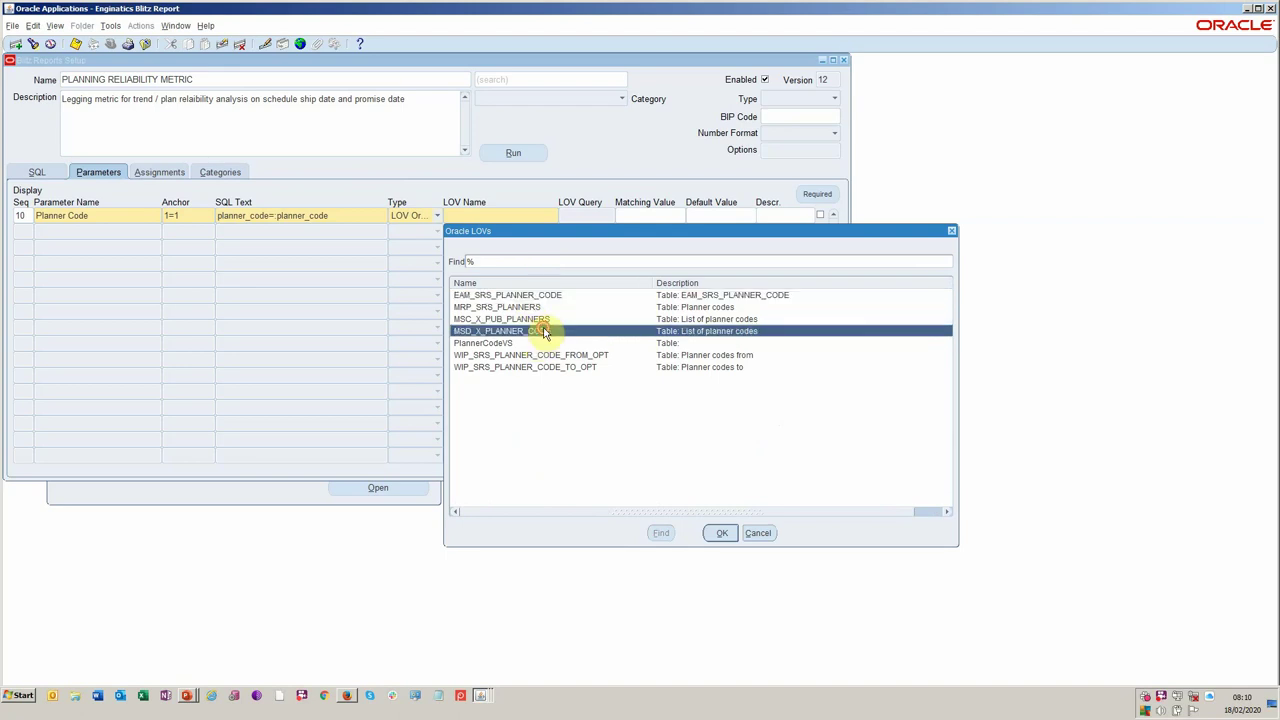
Pick a planner code from the LOV as the parameter's default value.
double_click(719, 214)
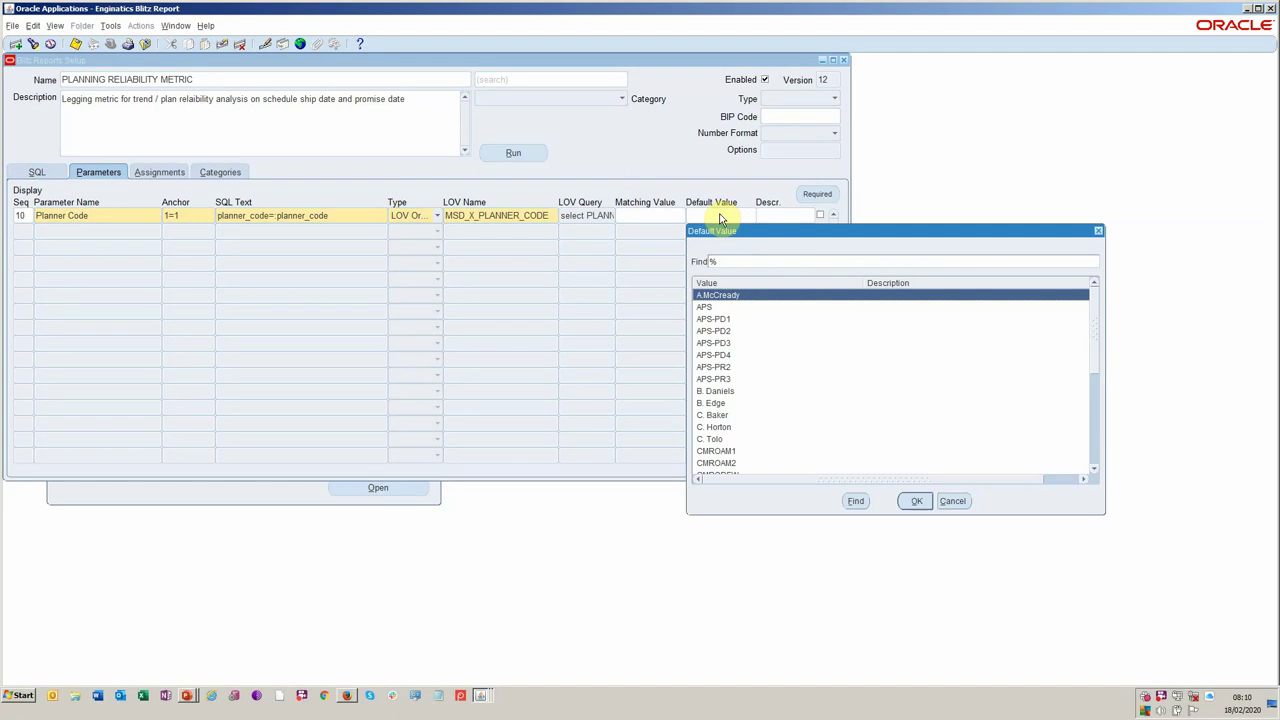
text(J.)
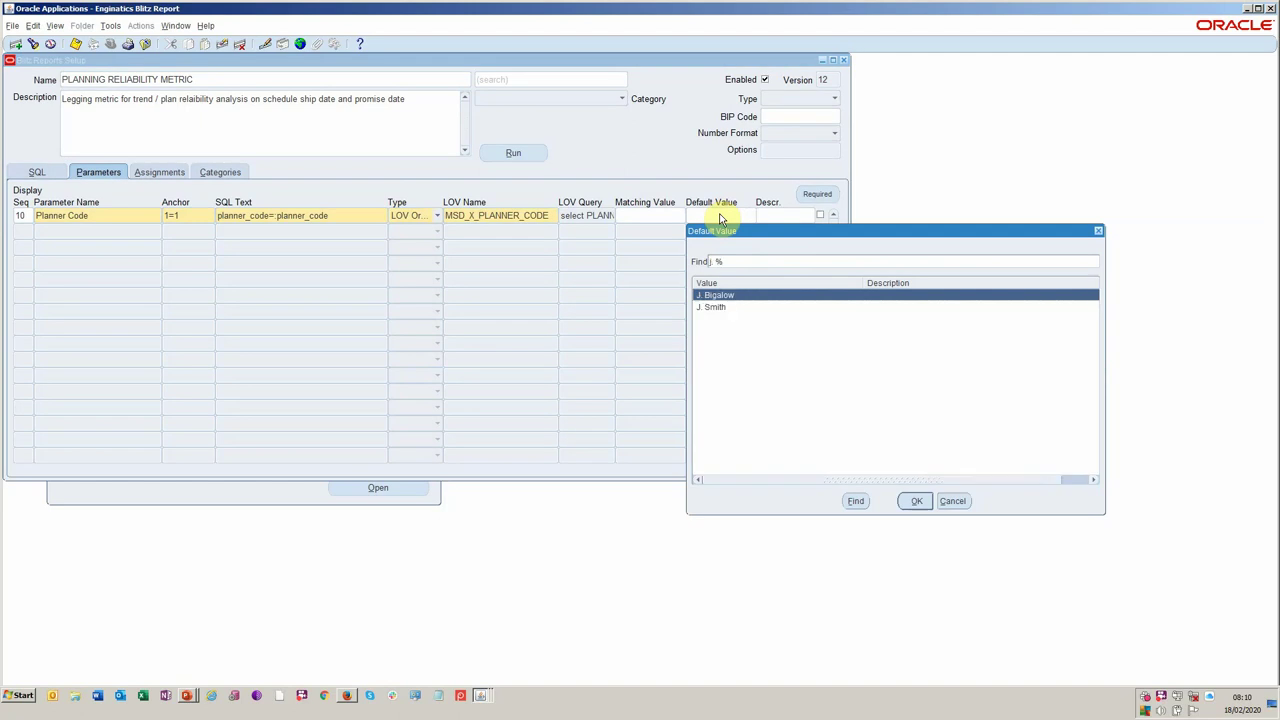
click(721, 307)
double_click(721, 307)
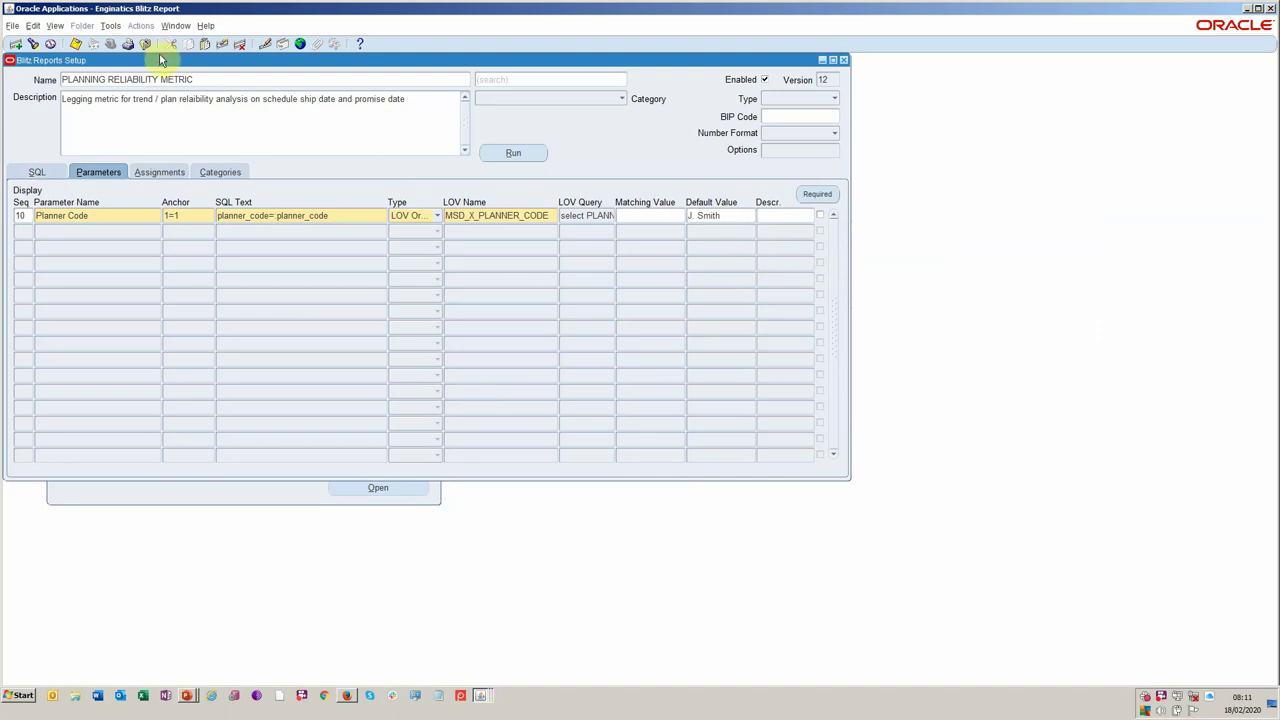
Open the Security > AuditTrail > Tables form from the Navigator.
drag(158, 59, 342, 161)
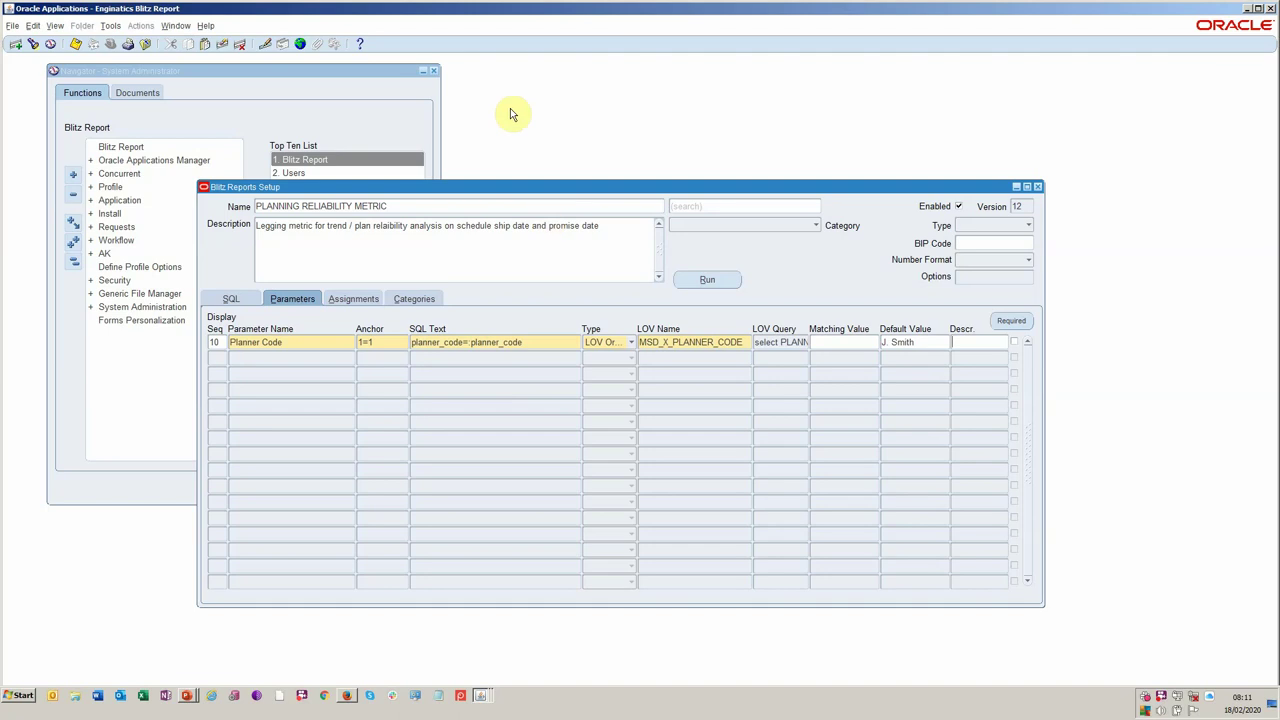
click(341, 83)
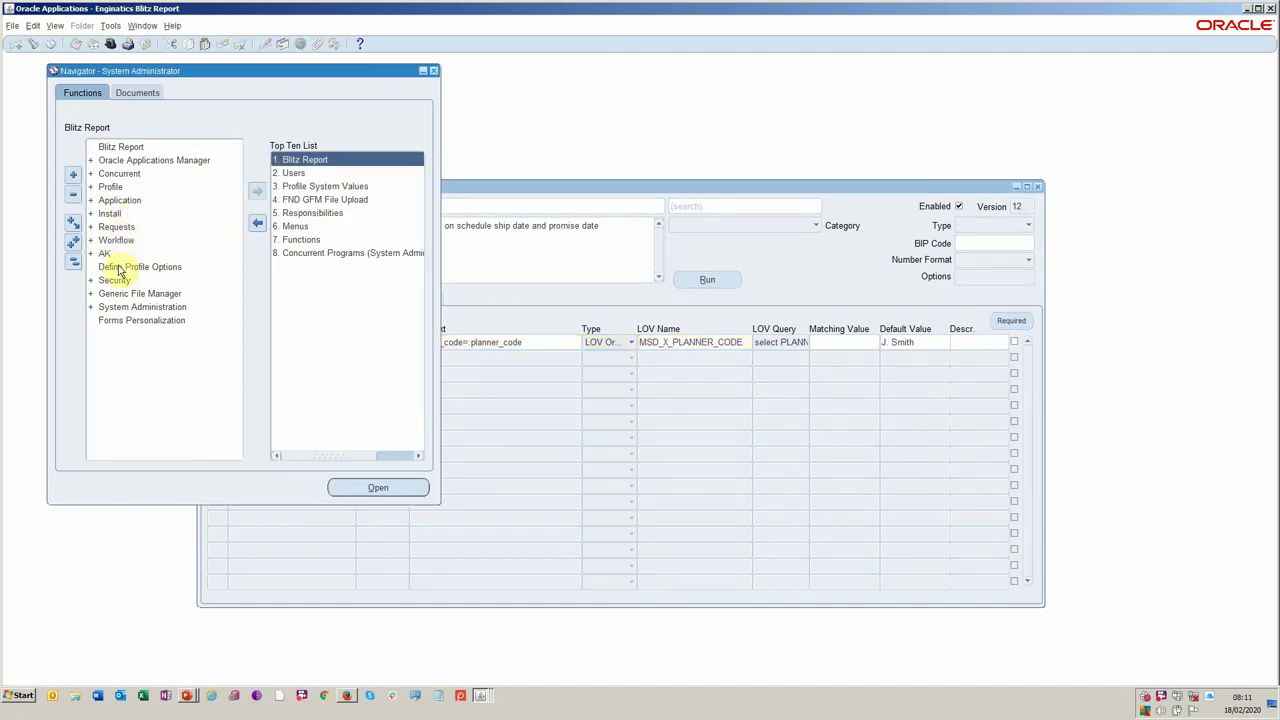
double_click(116, 281)
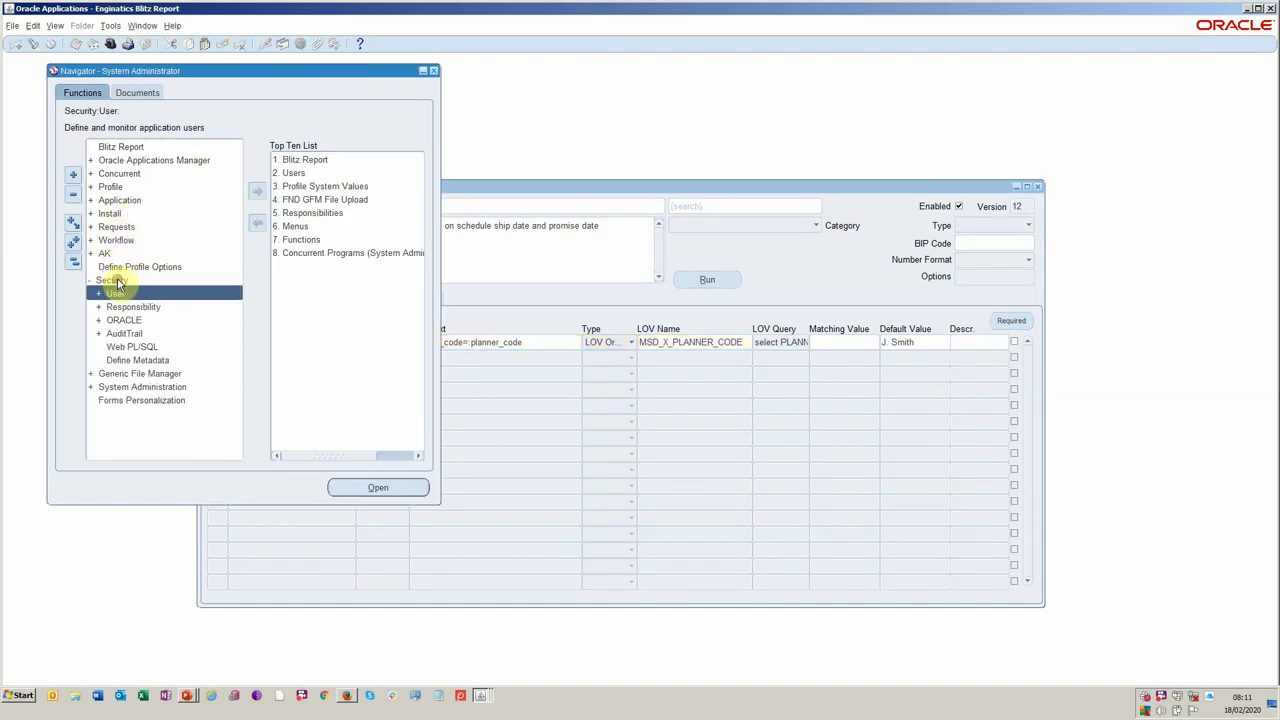
double_click(124, 334)
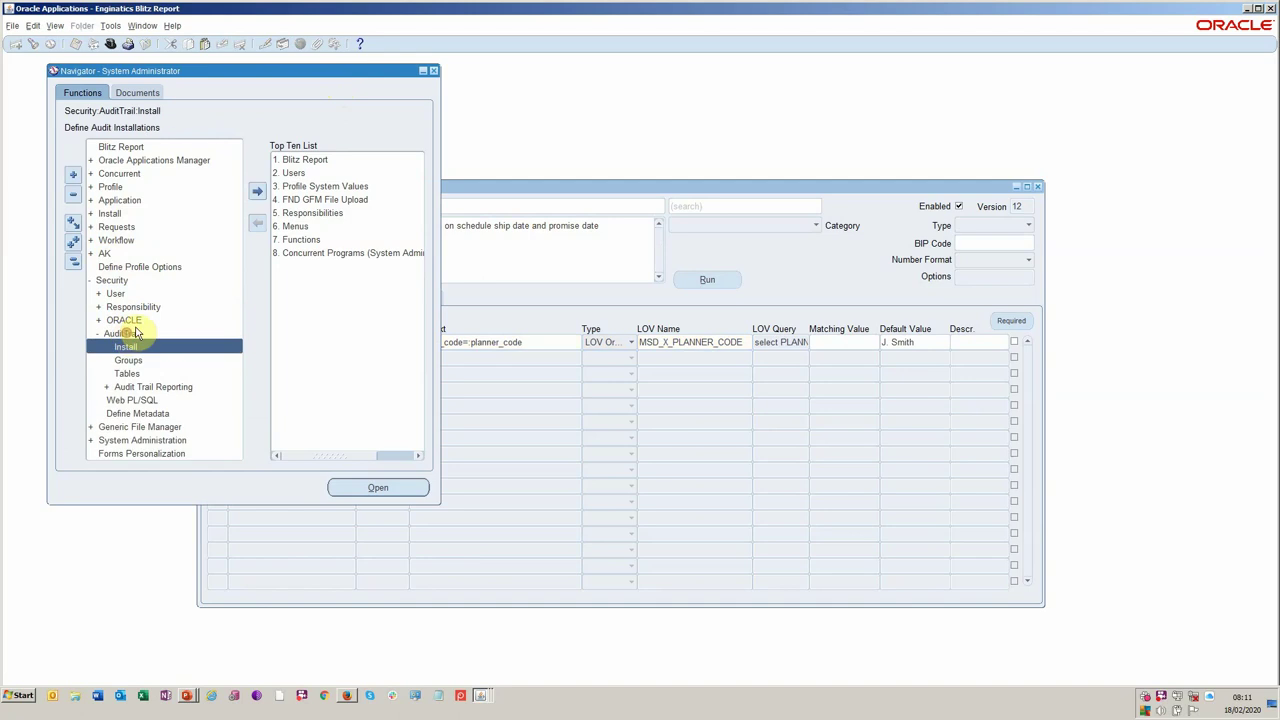
double_click(150, 377)
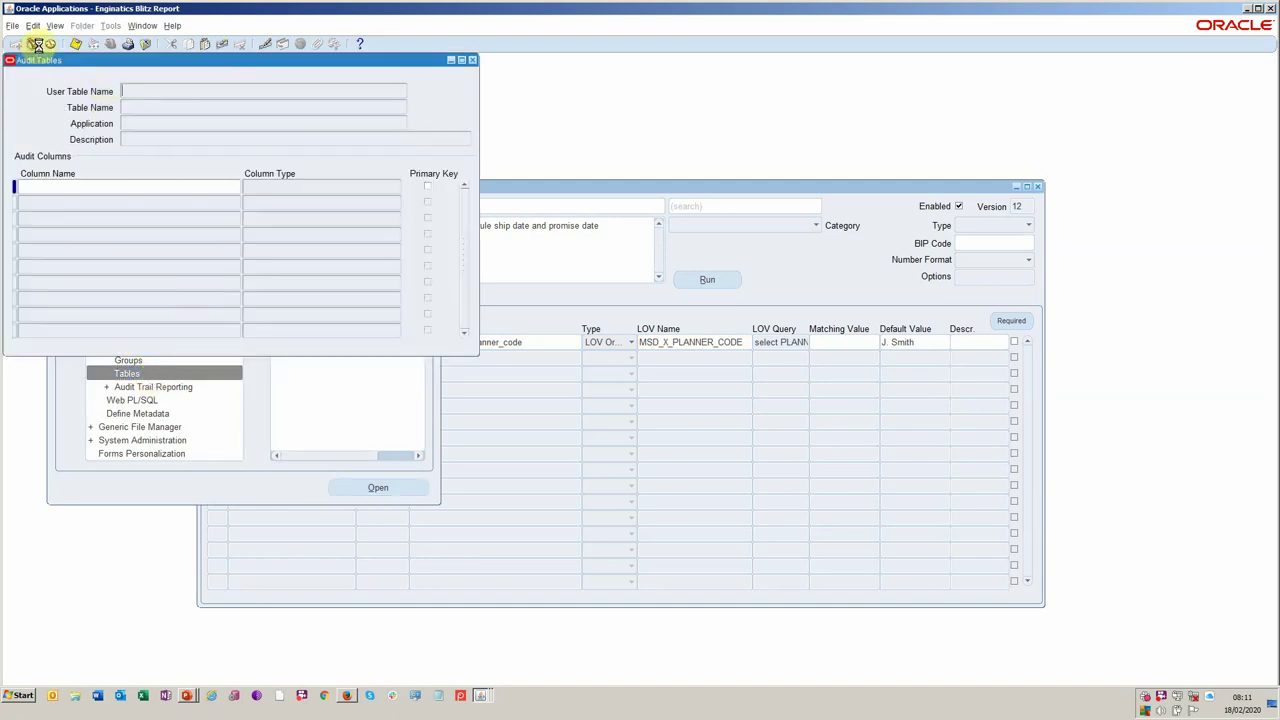
Find and load the OE_ORDER_LINES_ALL table into the Audit Tables form.
click(37, 44)
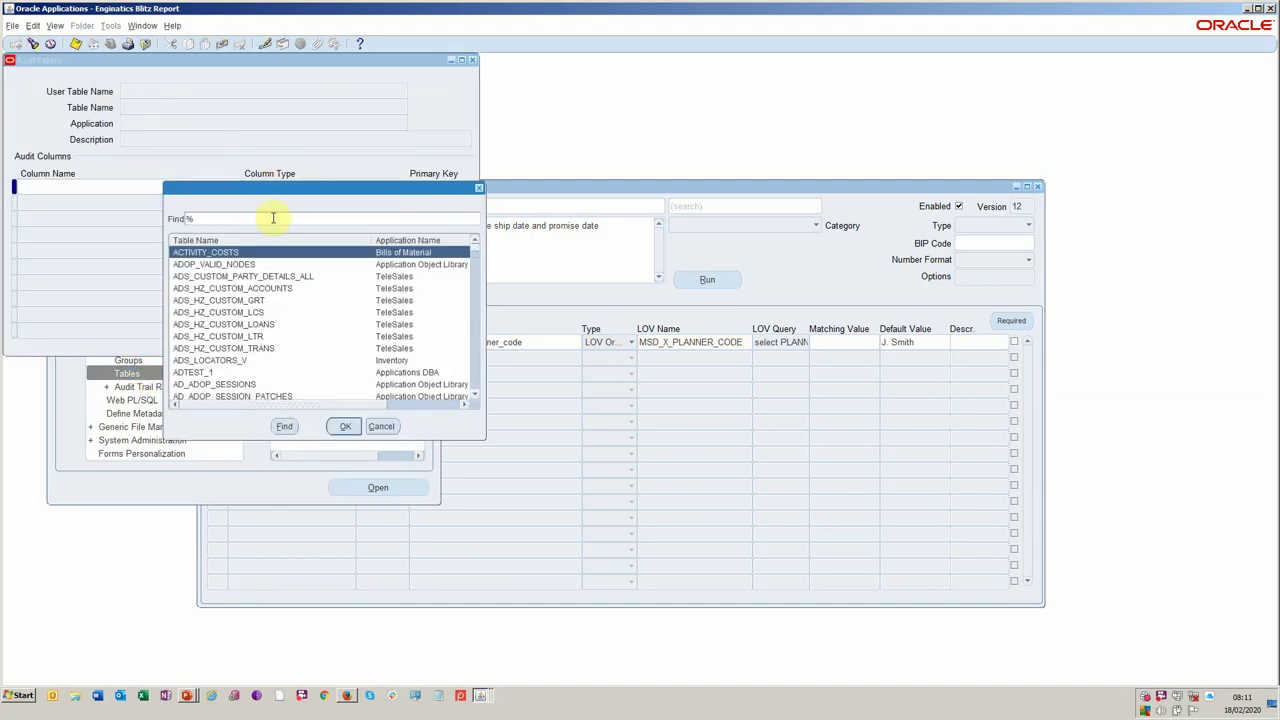
text(oe%order%)
key(Return)
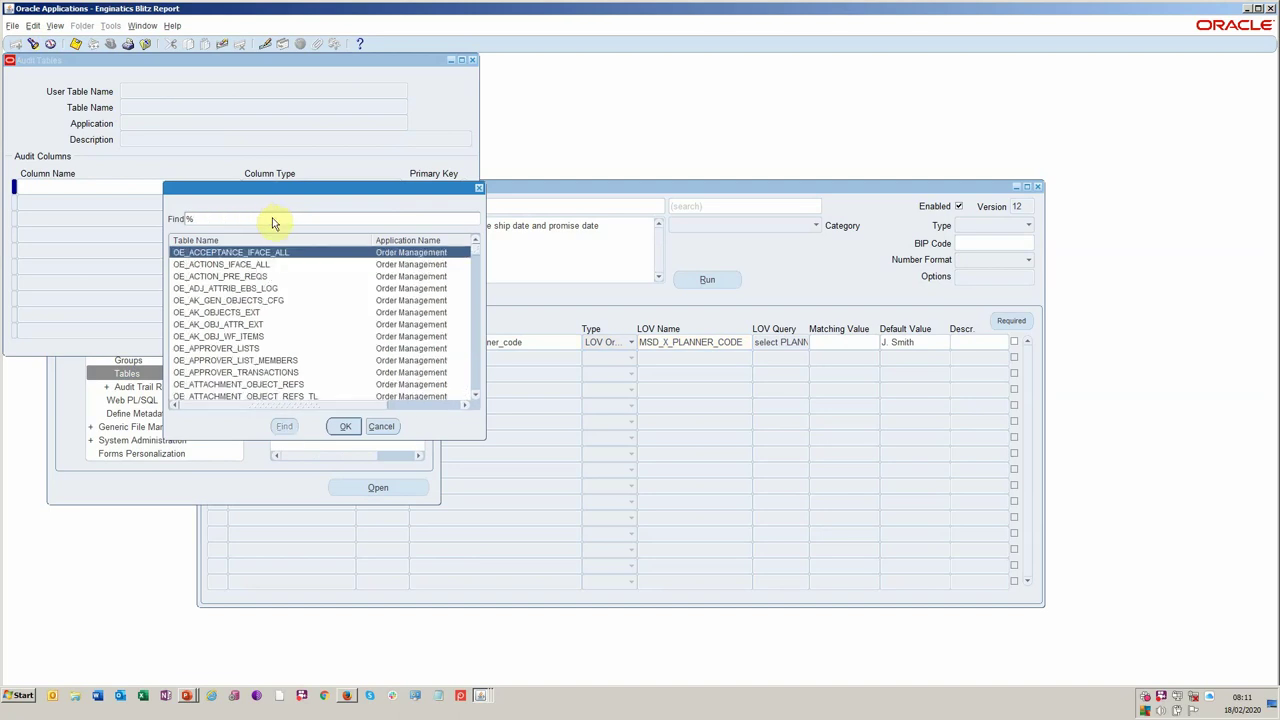
click(474, 247)
drag(474, 258, 474, 321)
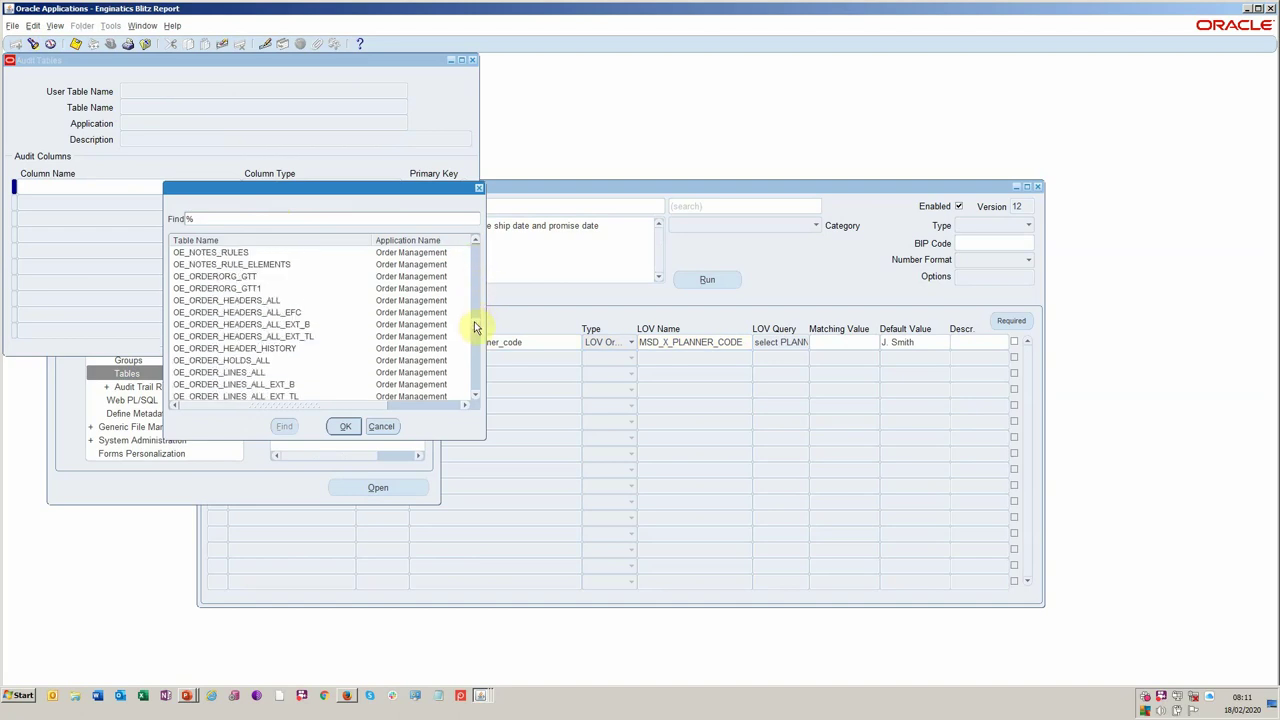
double_click(304, 370)
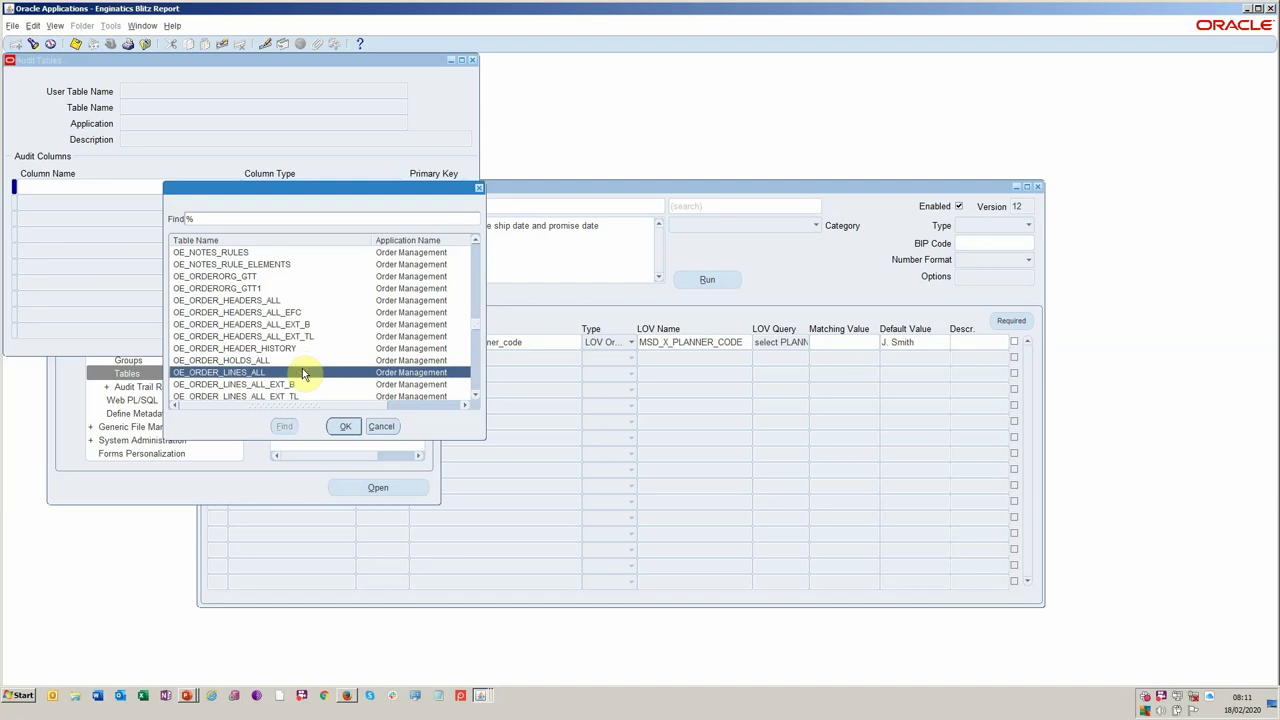
Review the audited PROMISE_DATE and SCHEDULE_SHIP_DATE columns, then return to the report setup.
click(175, 239)
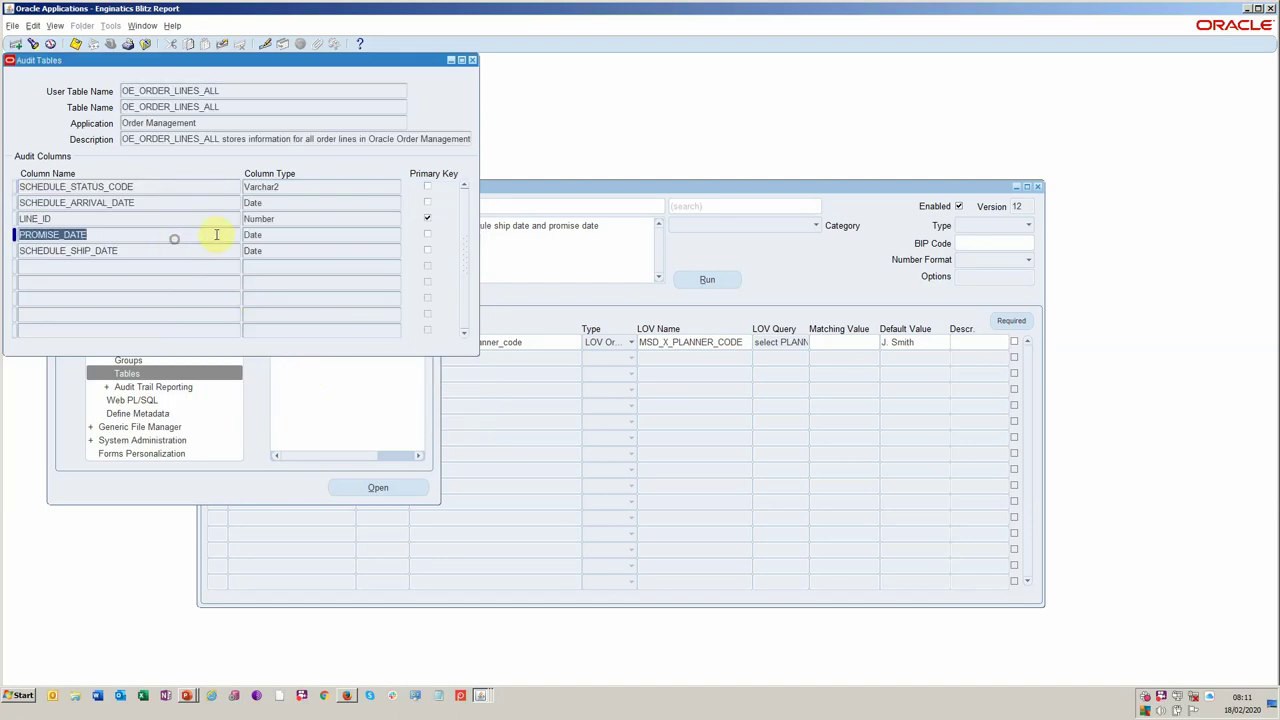
click(187, 250)
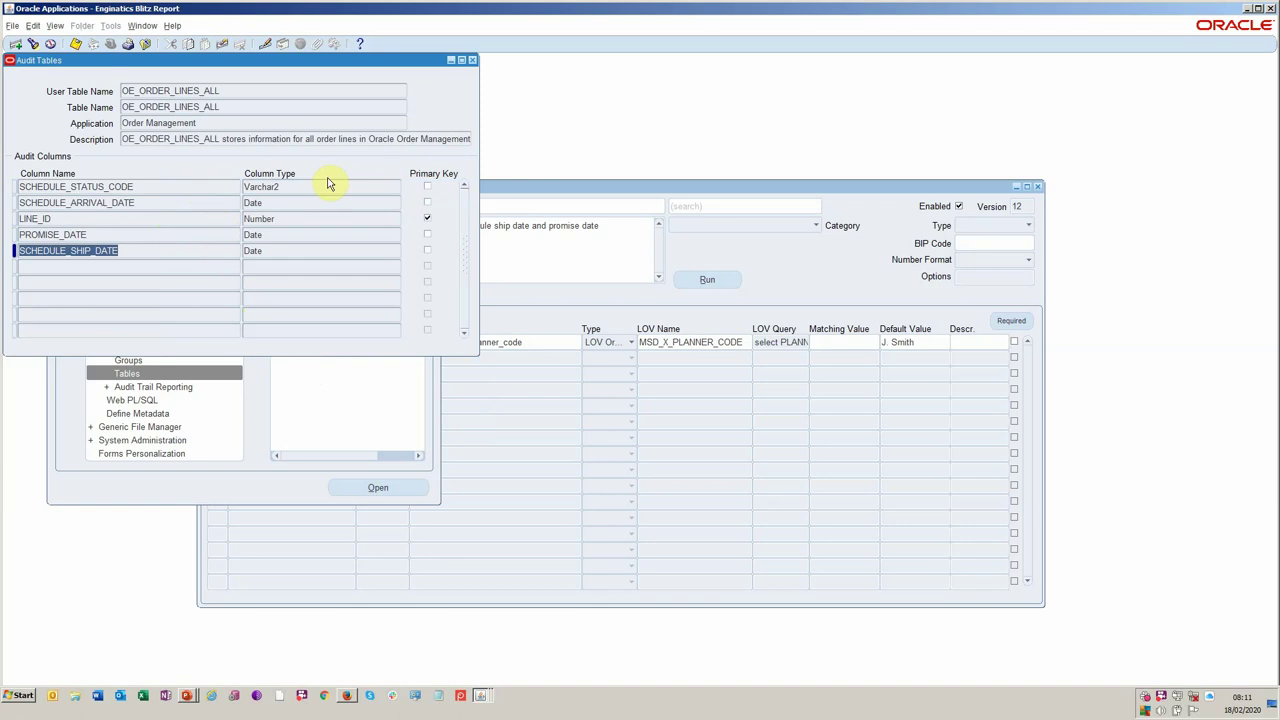
click(474, 61)
click(548, 190)
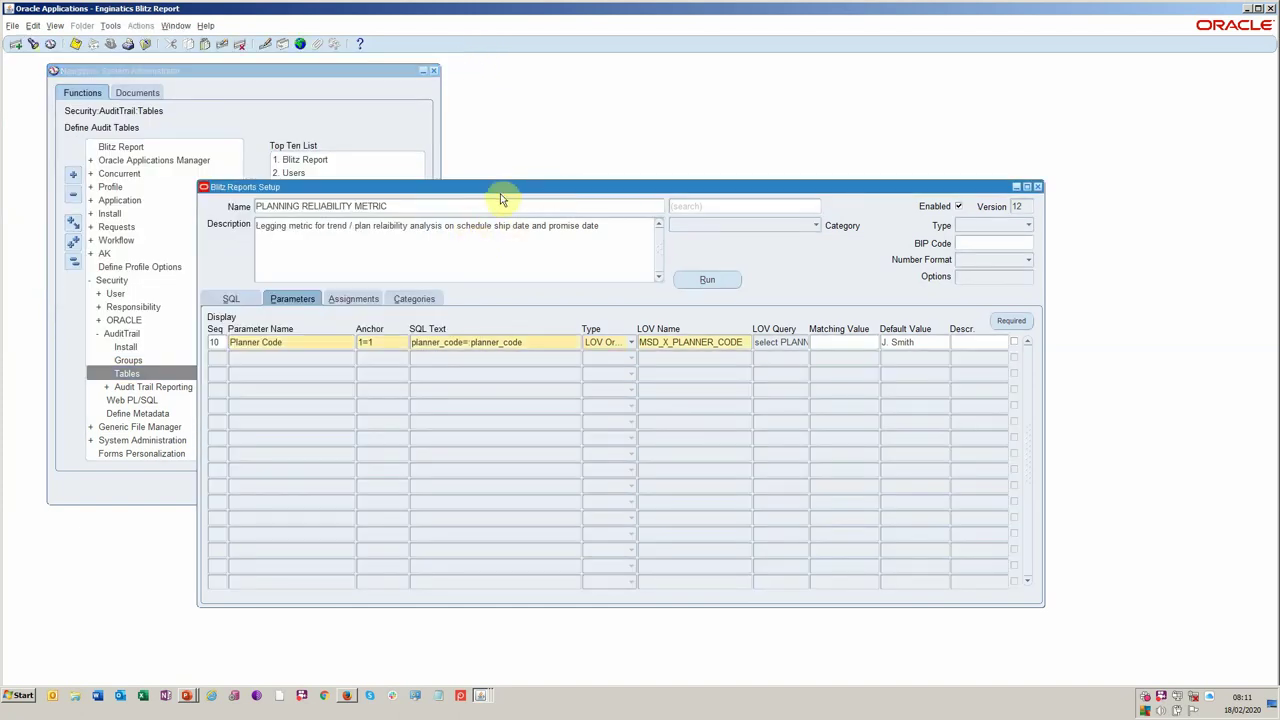
Check the report's assignments and SQL query, then bring up its run form.
drag(502, 190, 566, 136)
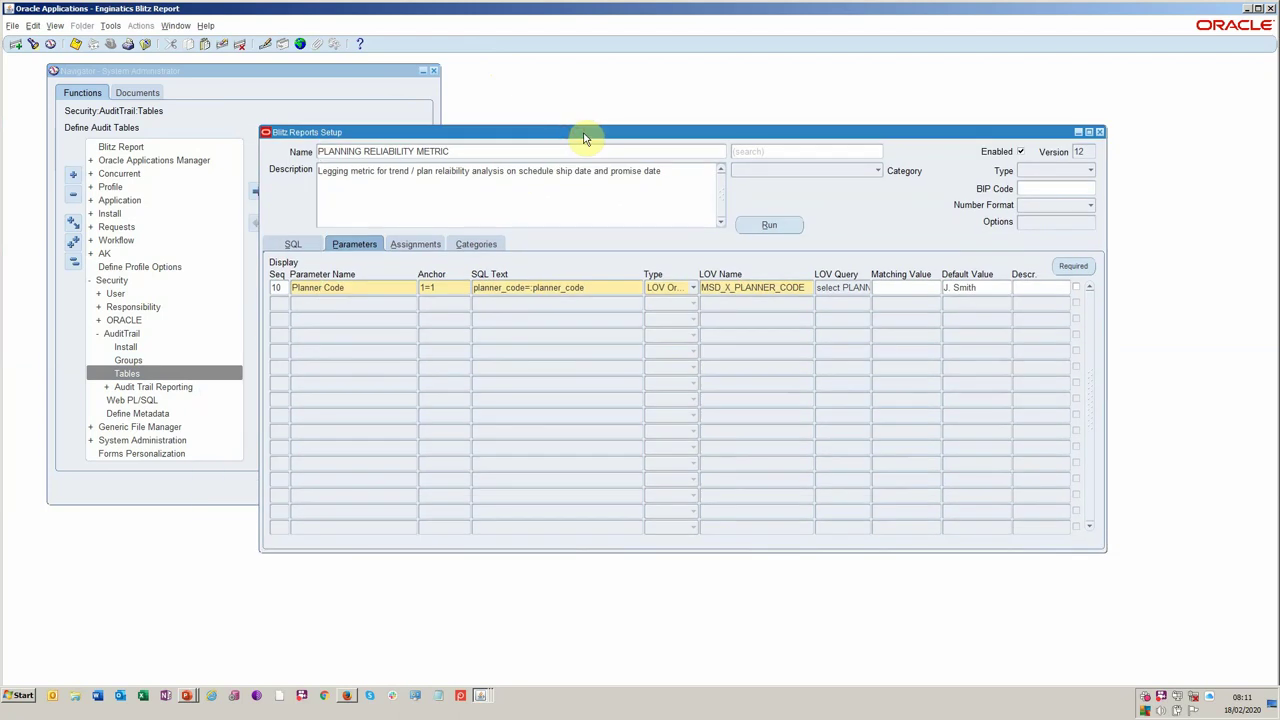
click(426, 245)
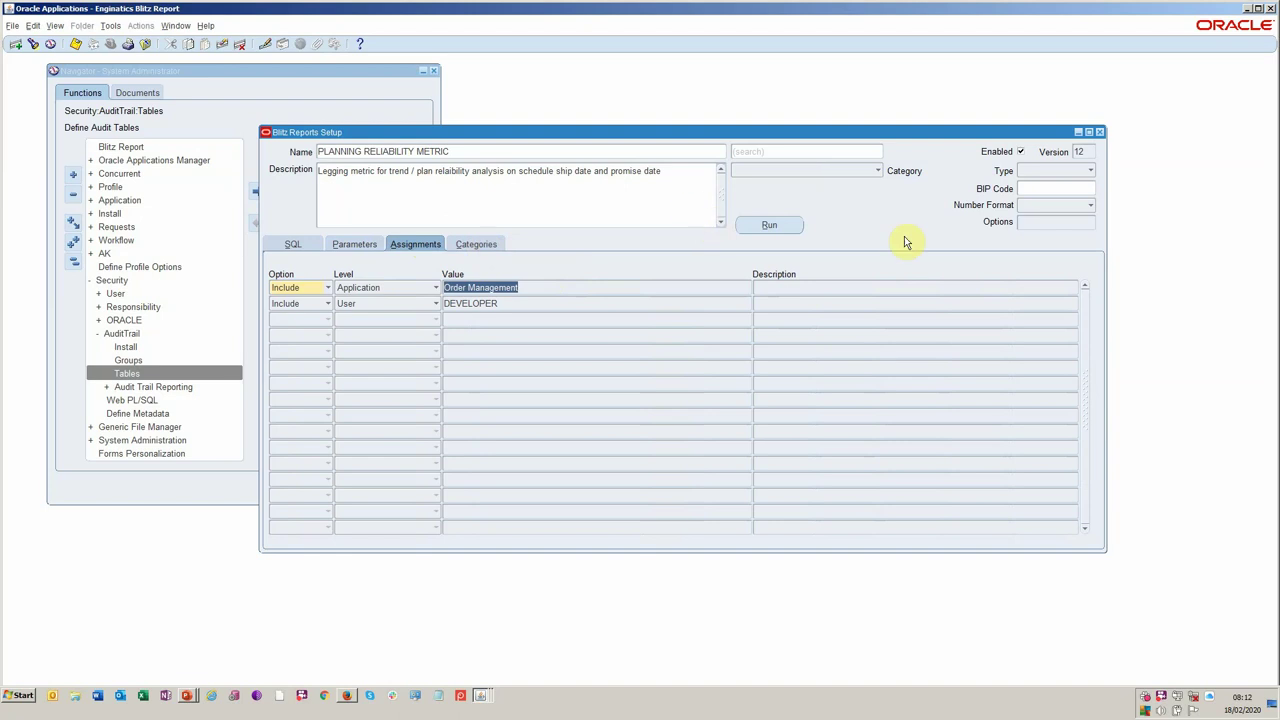
click(290, 244)
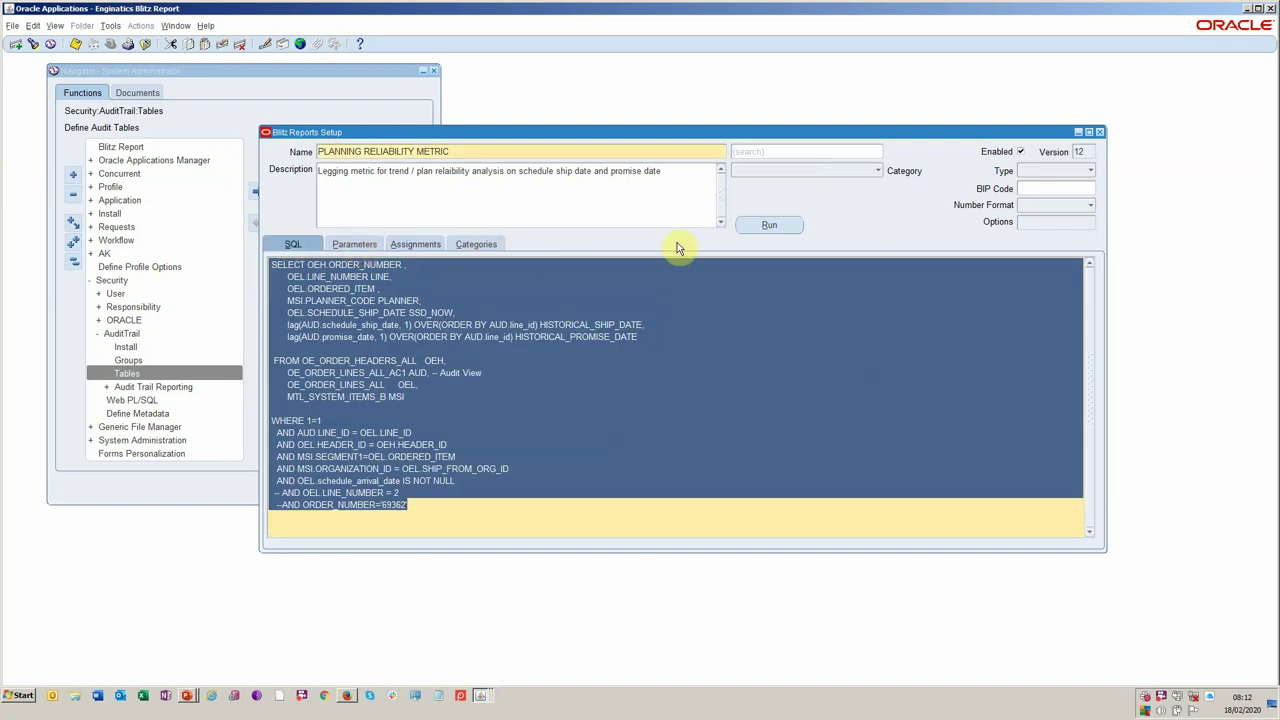
click(755, 224)
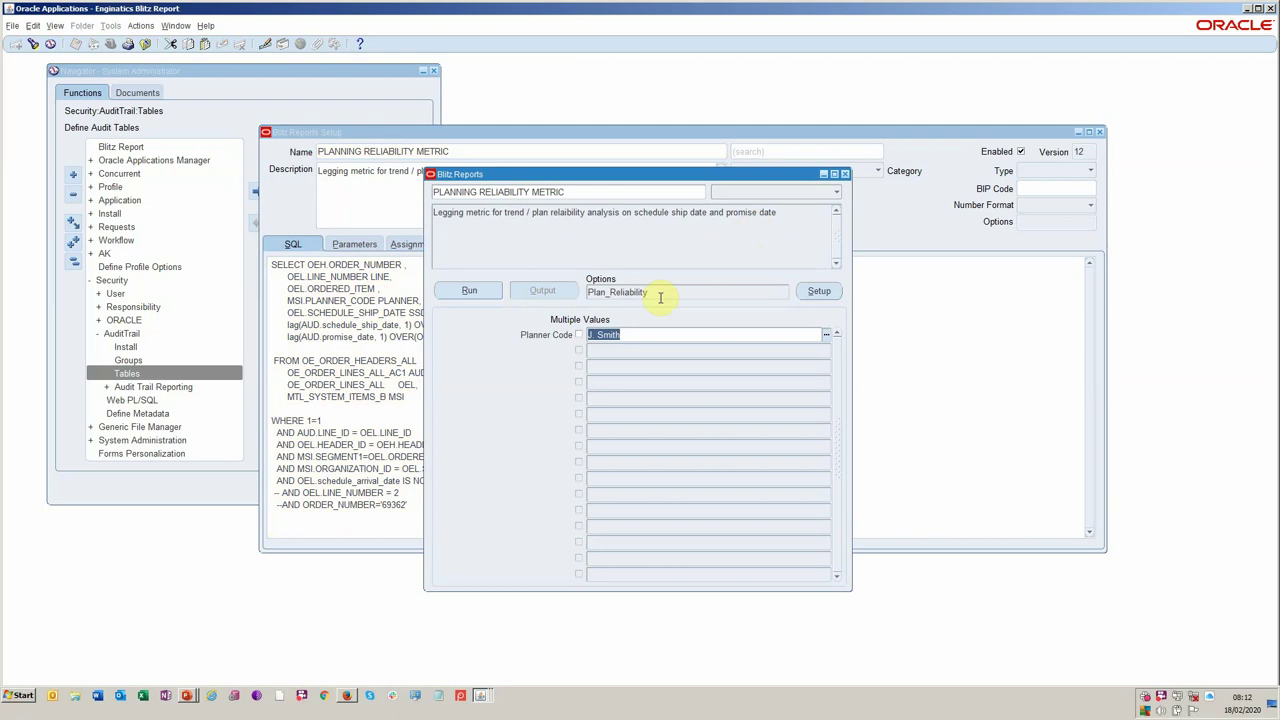
Submit the run, maximize the Excel output of historical ship and promise dates, then return to Oracle.
click(482, 298)
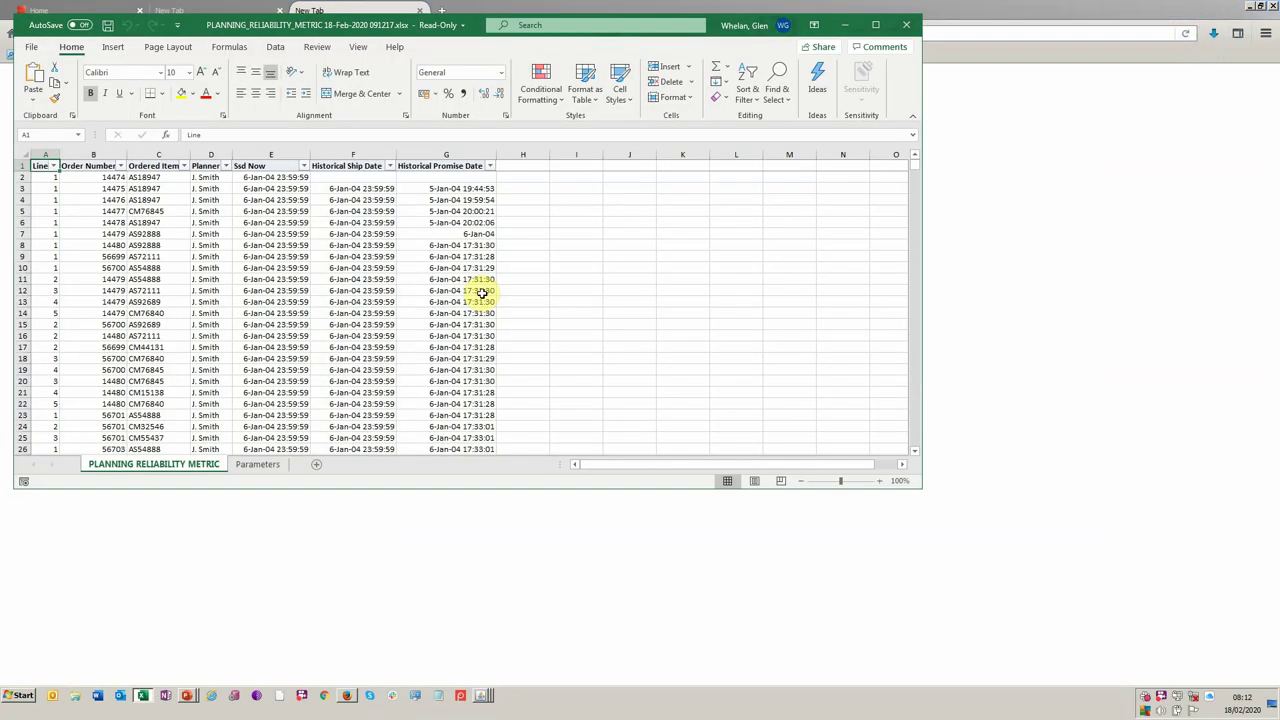
click(877, 25)
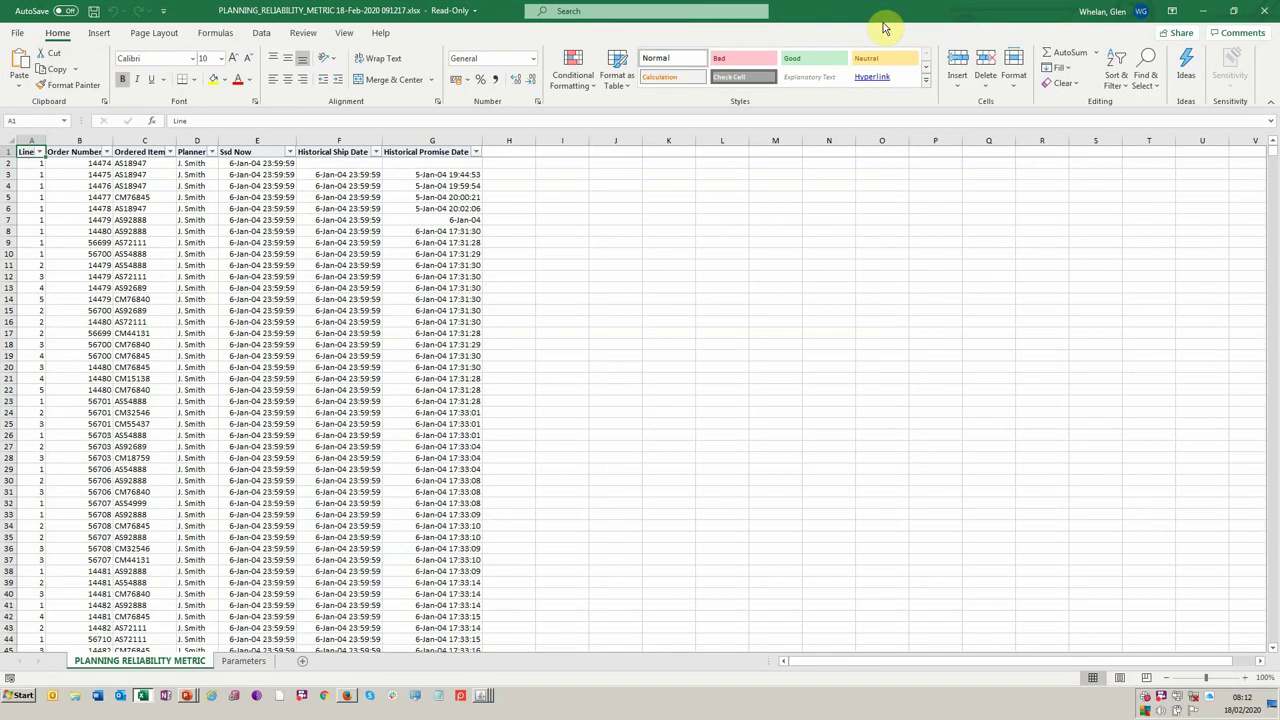
key(alt+Tab)
key(Tab)
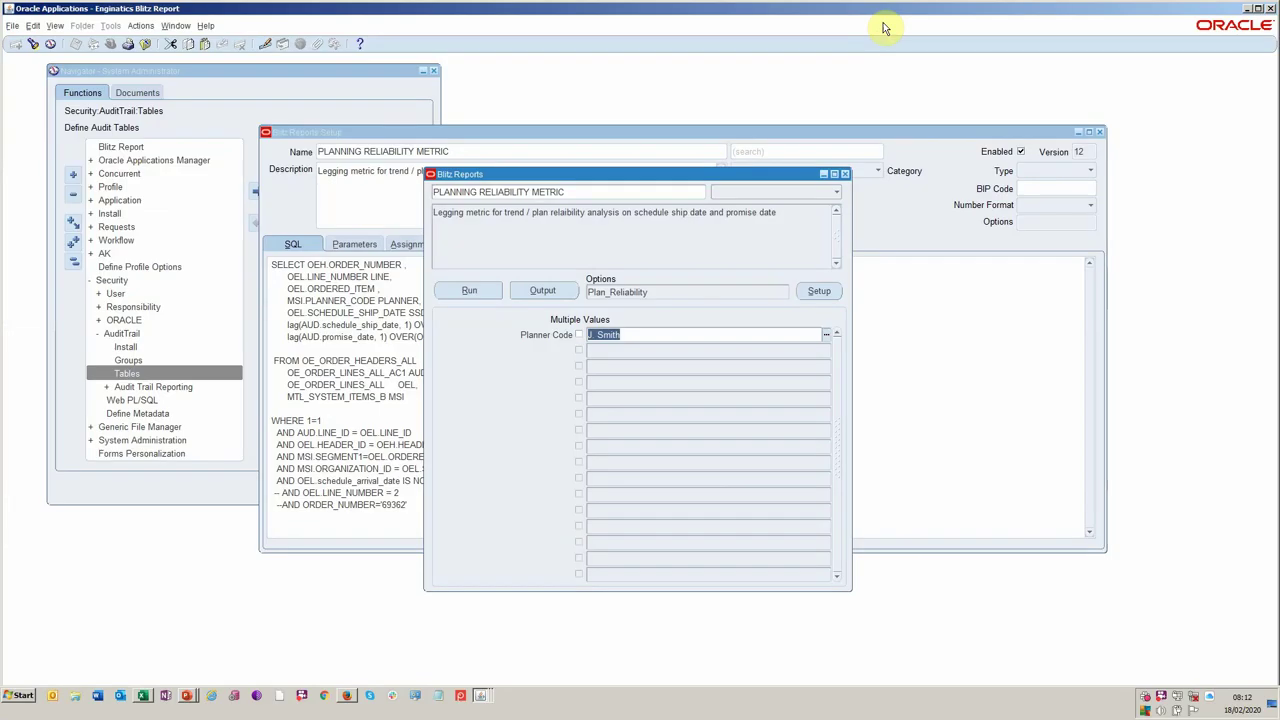
Add a second parameter, Sales Order, with the condition order_number=:order_number.
click(812, 295)
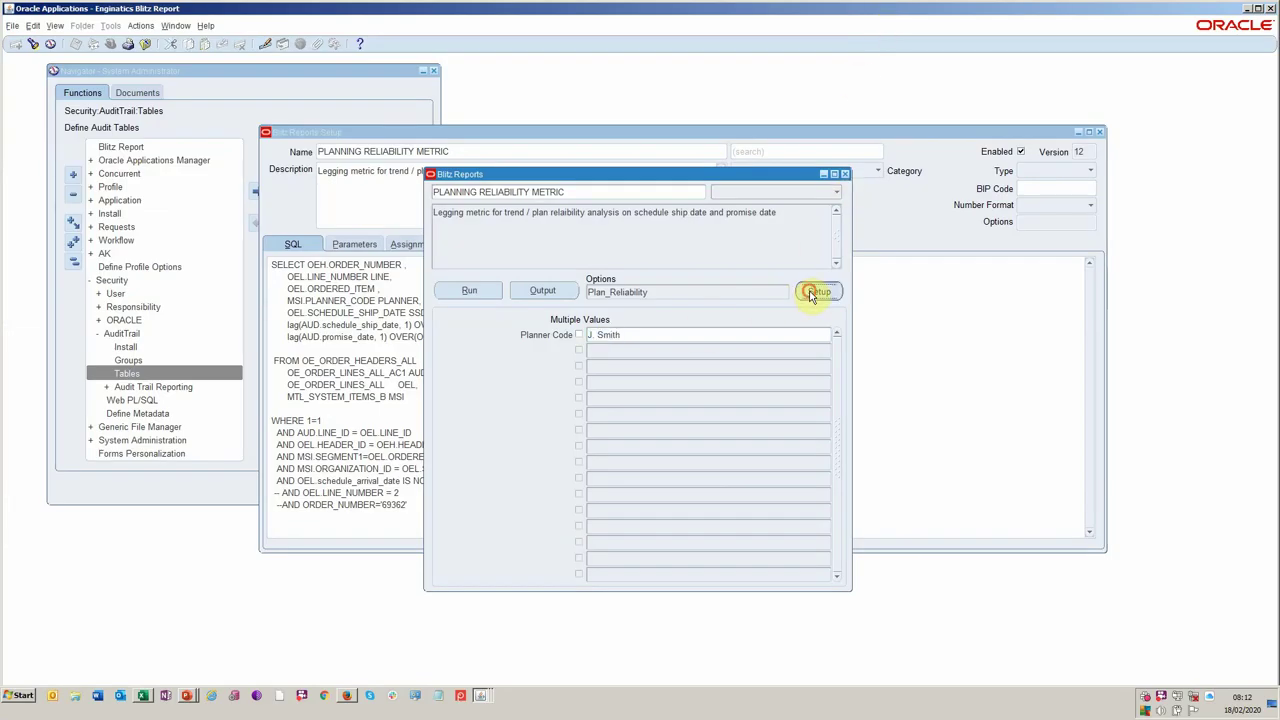
click(356, 244)
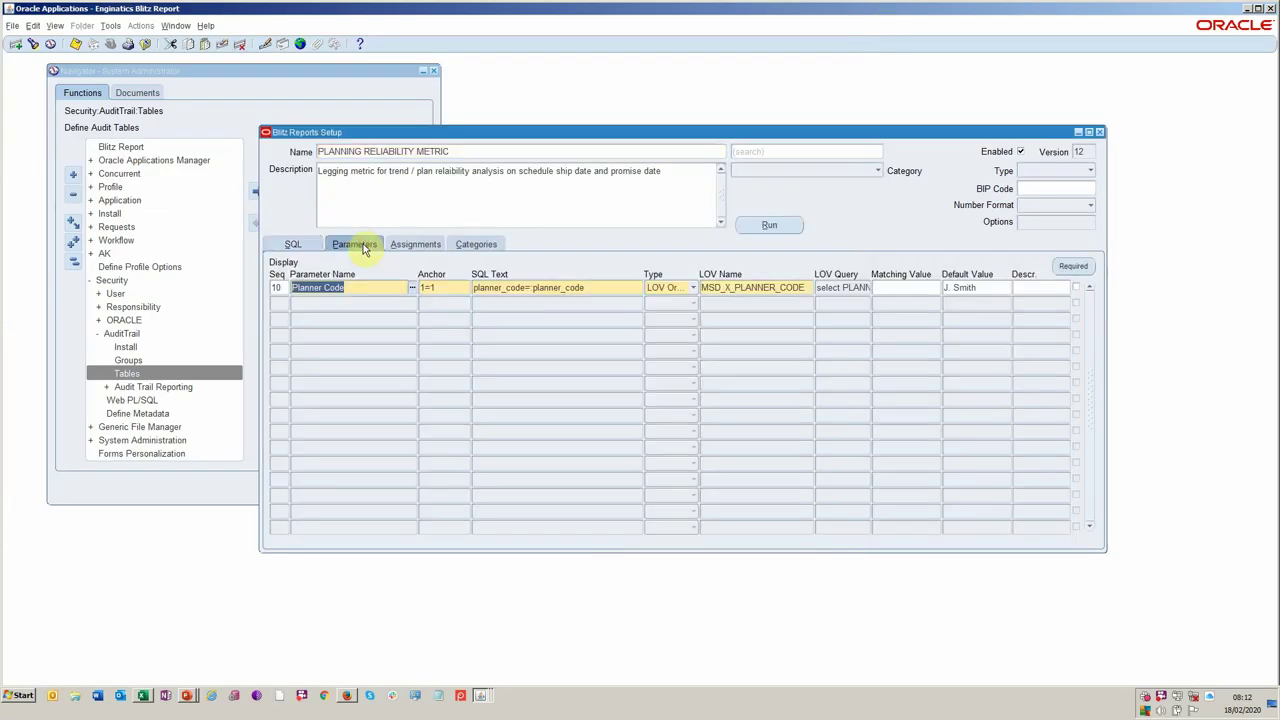
click(285, 304)
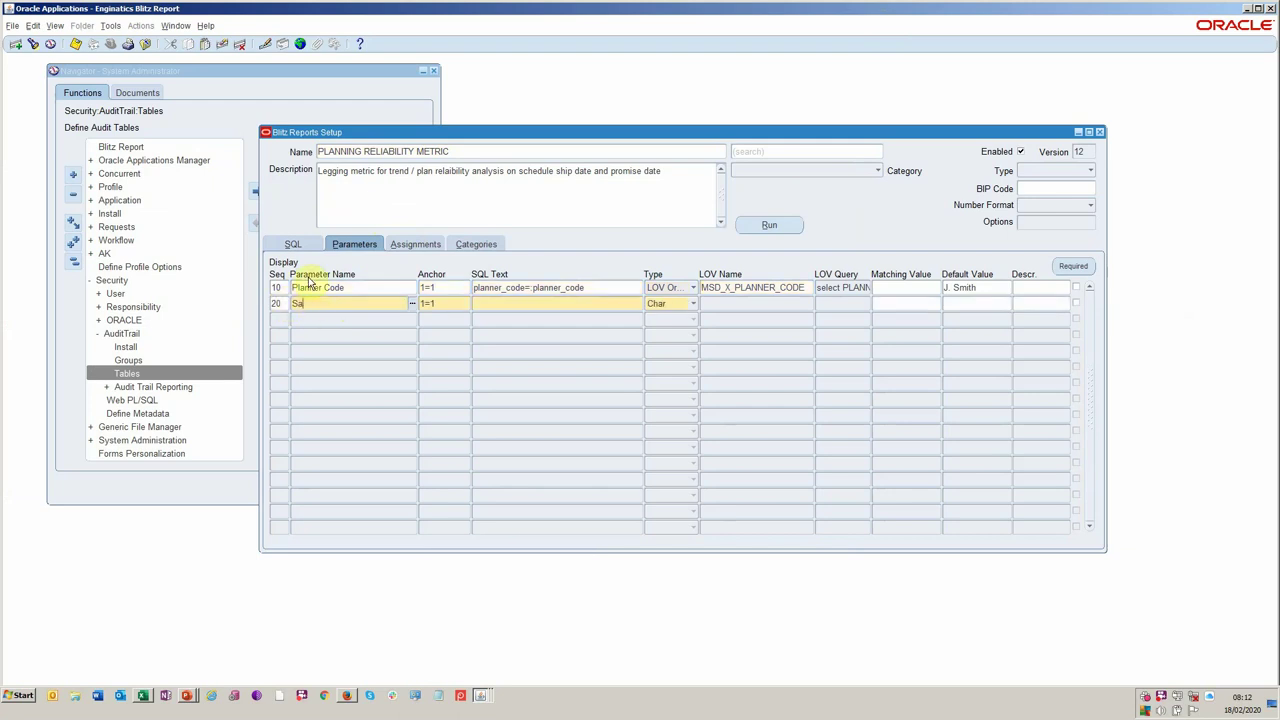
text(Sales Order)
key(Tab)
text(order_number)
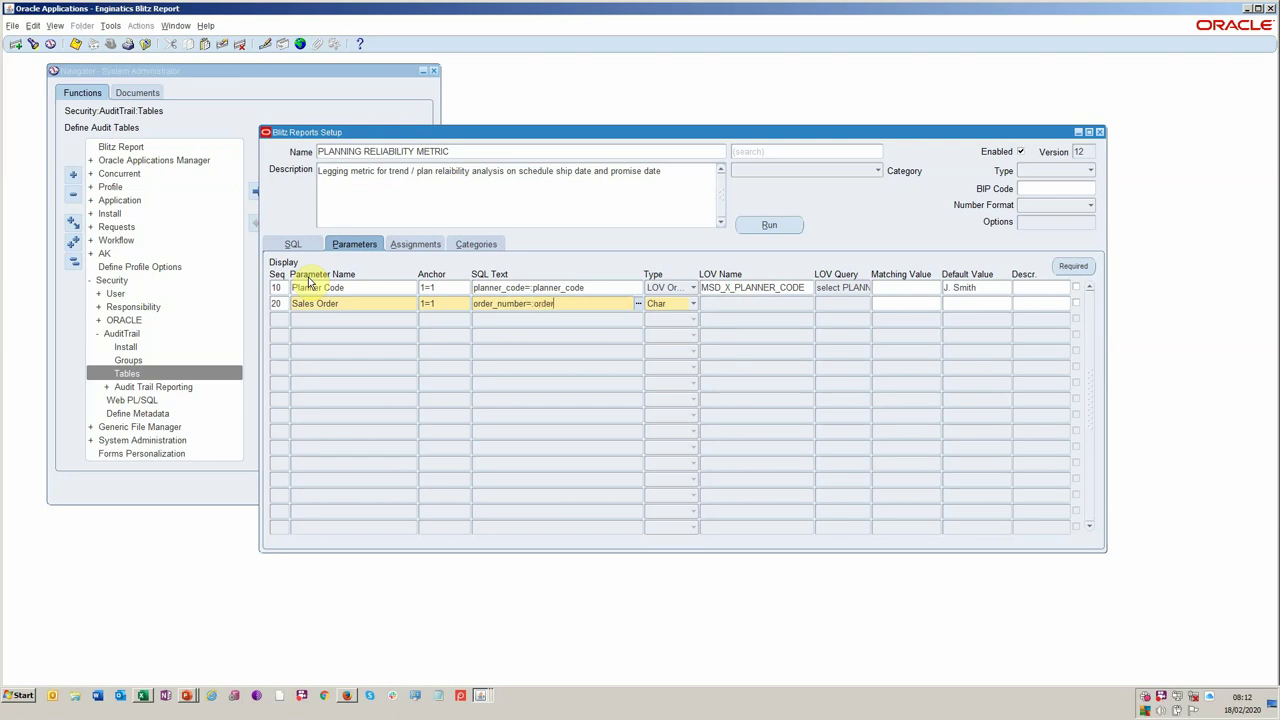
text(=:order_number)
key(Tab)
Make Sales Order an LOV Oracle parameter using the ONT_ORDER_NUMBER value list.
click(690, 303)
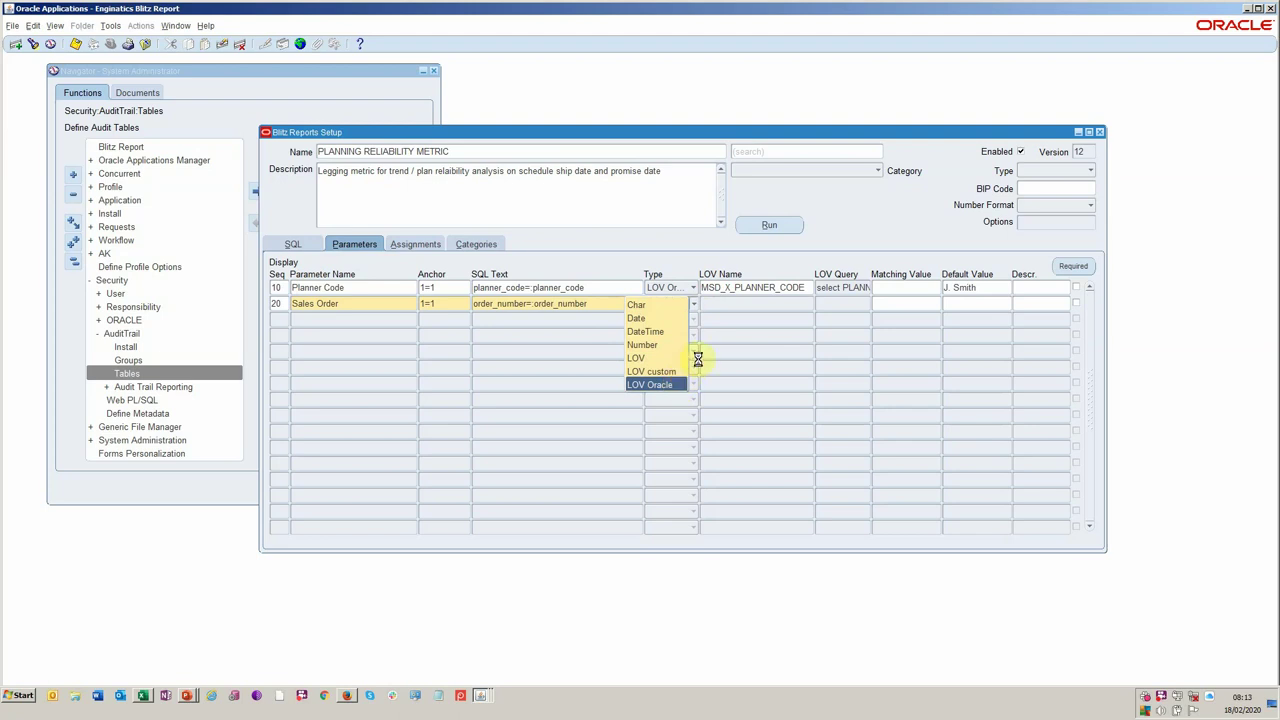
click(678, 385)
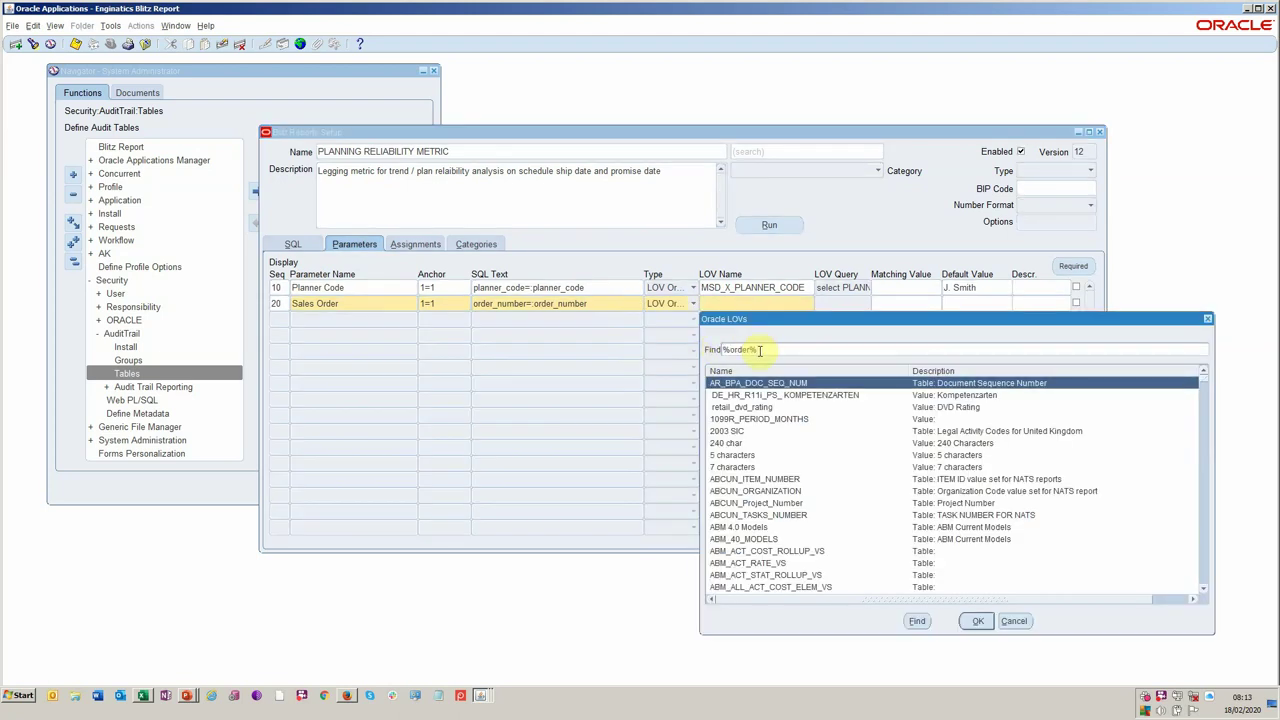
key(Return)
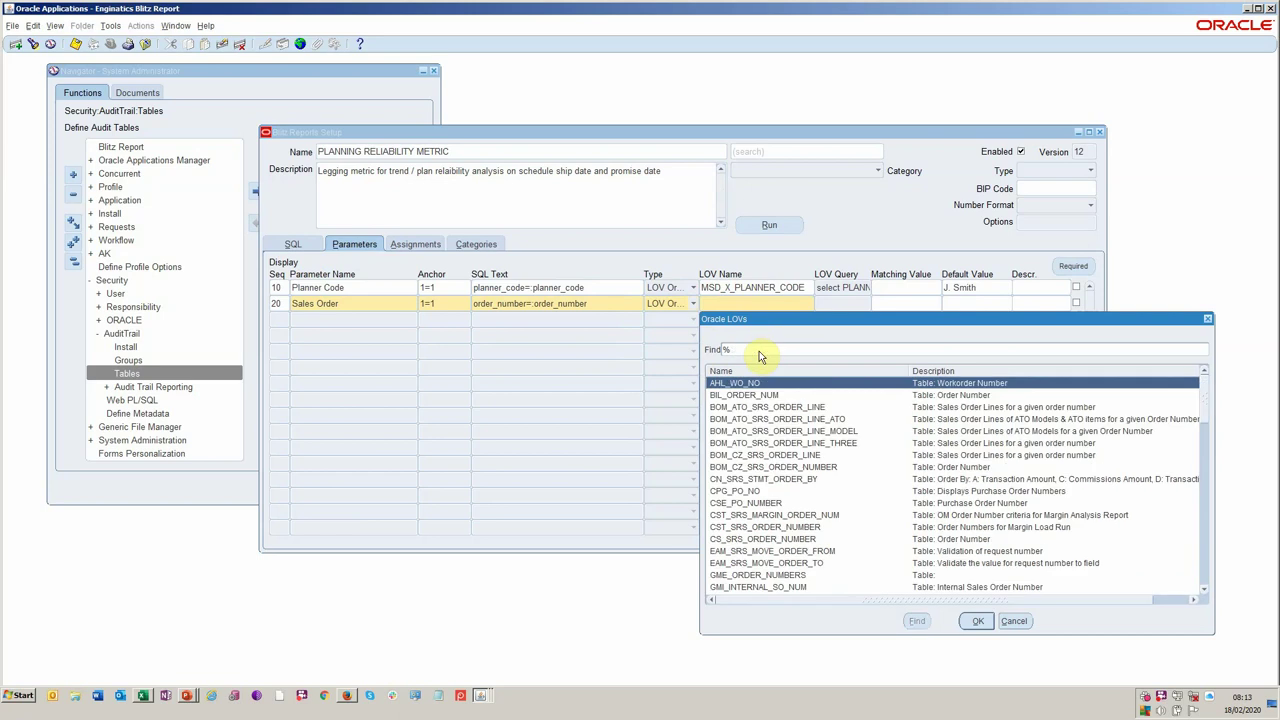
text(o)
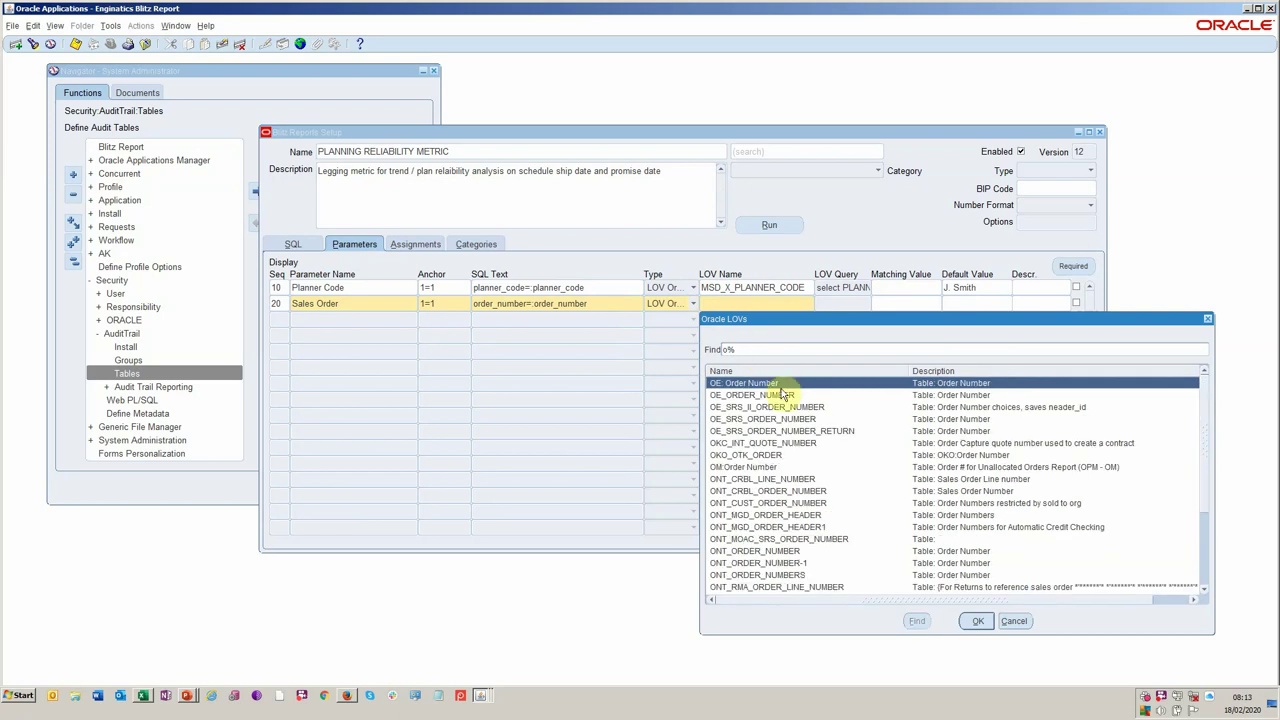
scroll(800, 550, down, 1)
click(800, 551)
click(812, 516)
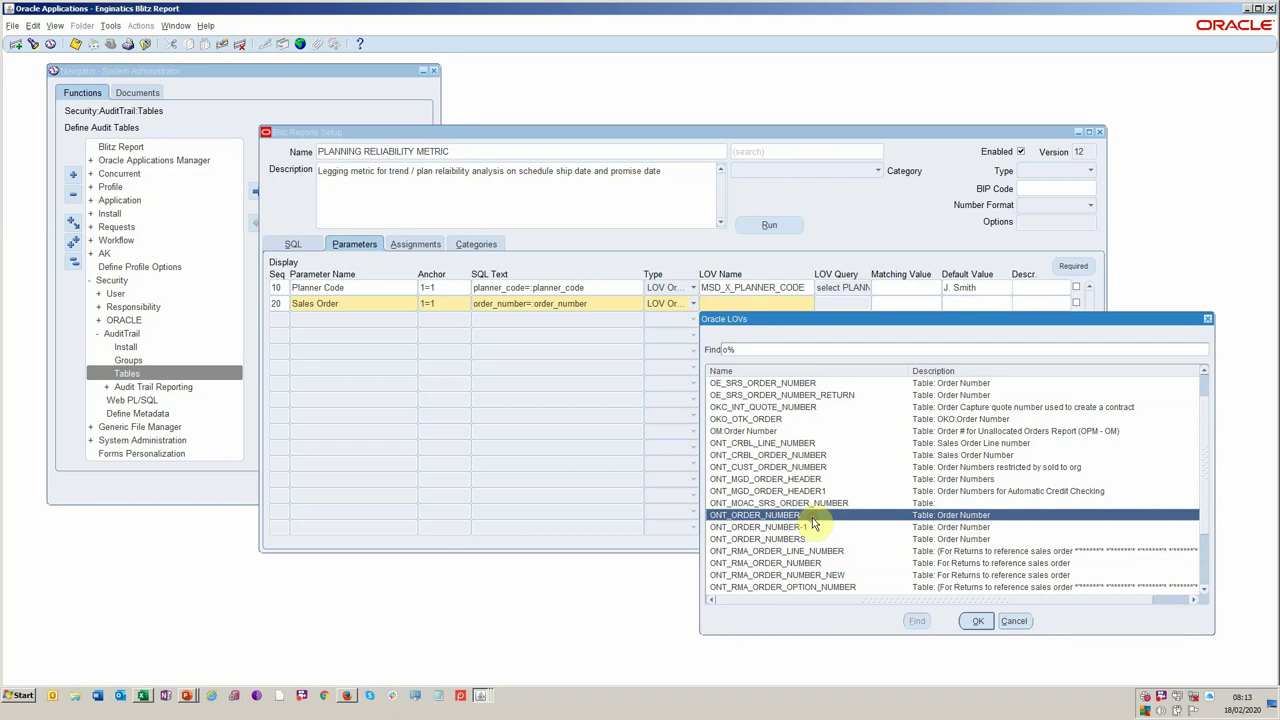
double_click(812, 514)
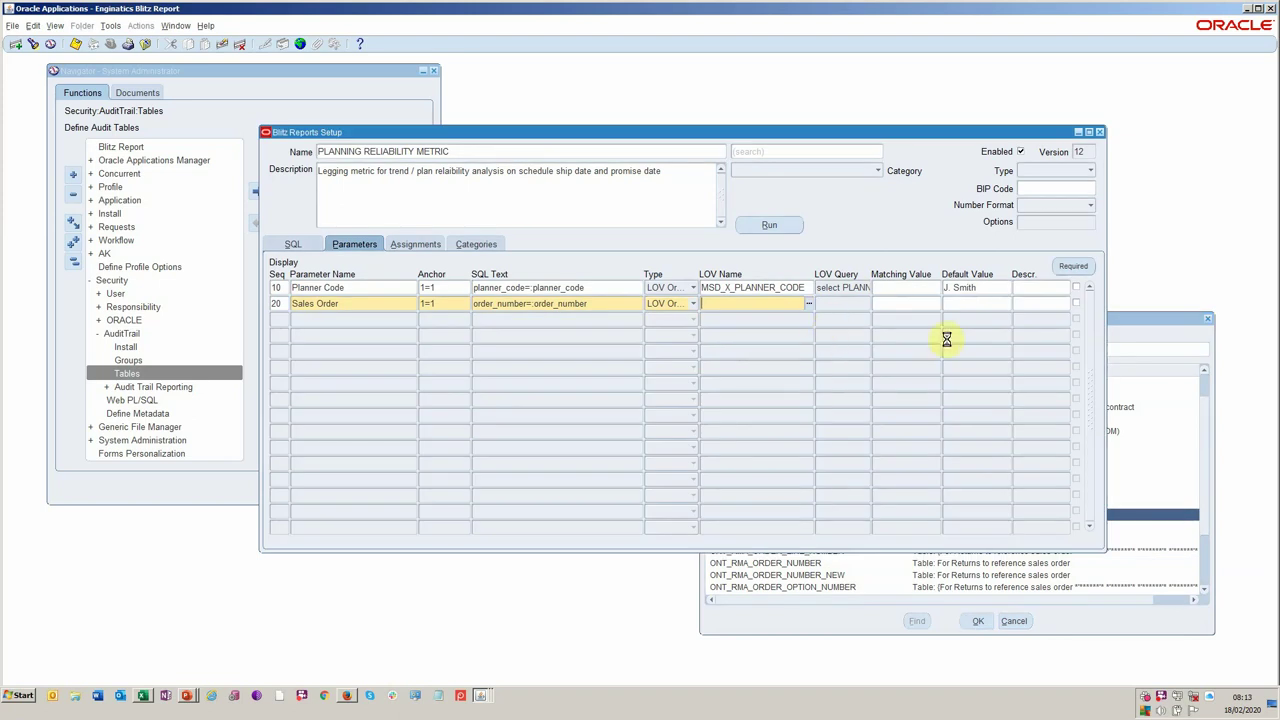
Copy an order number from the Order Organizer and paste it as the default value.
click(960, 305)
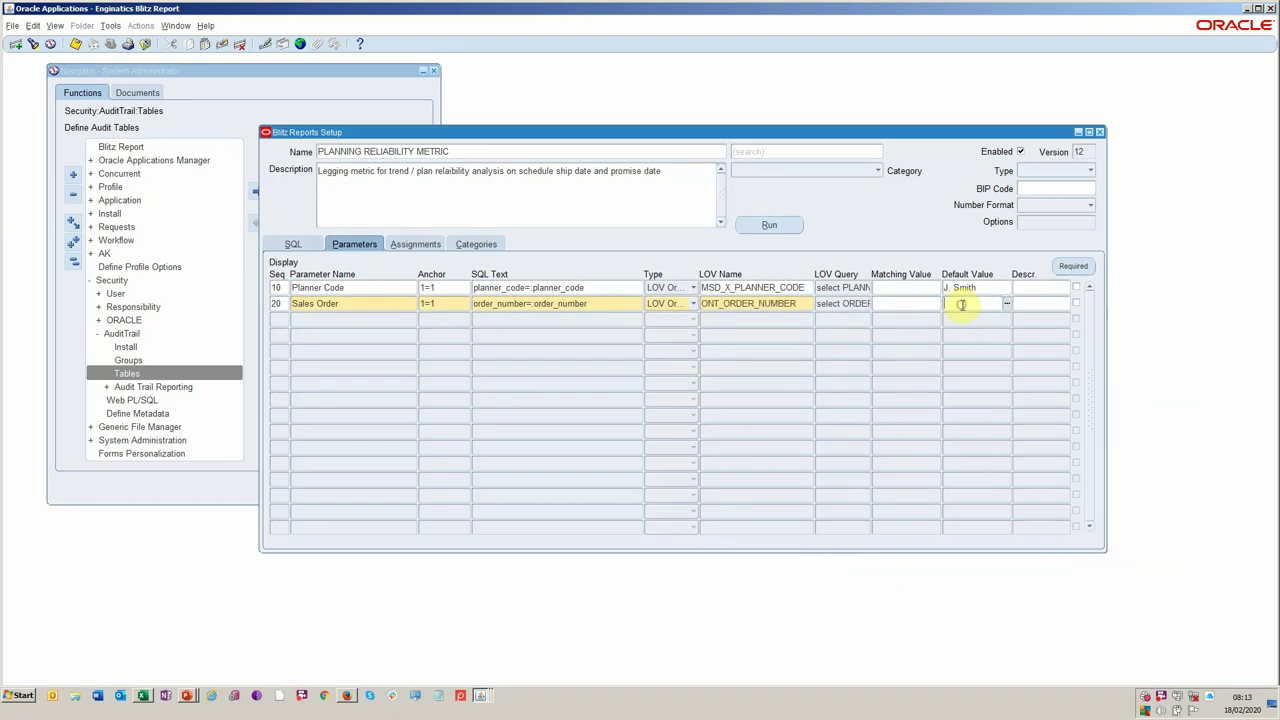
key(alt+Tab)
key(alt+Tab)
key(alt+Tab)
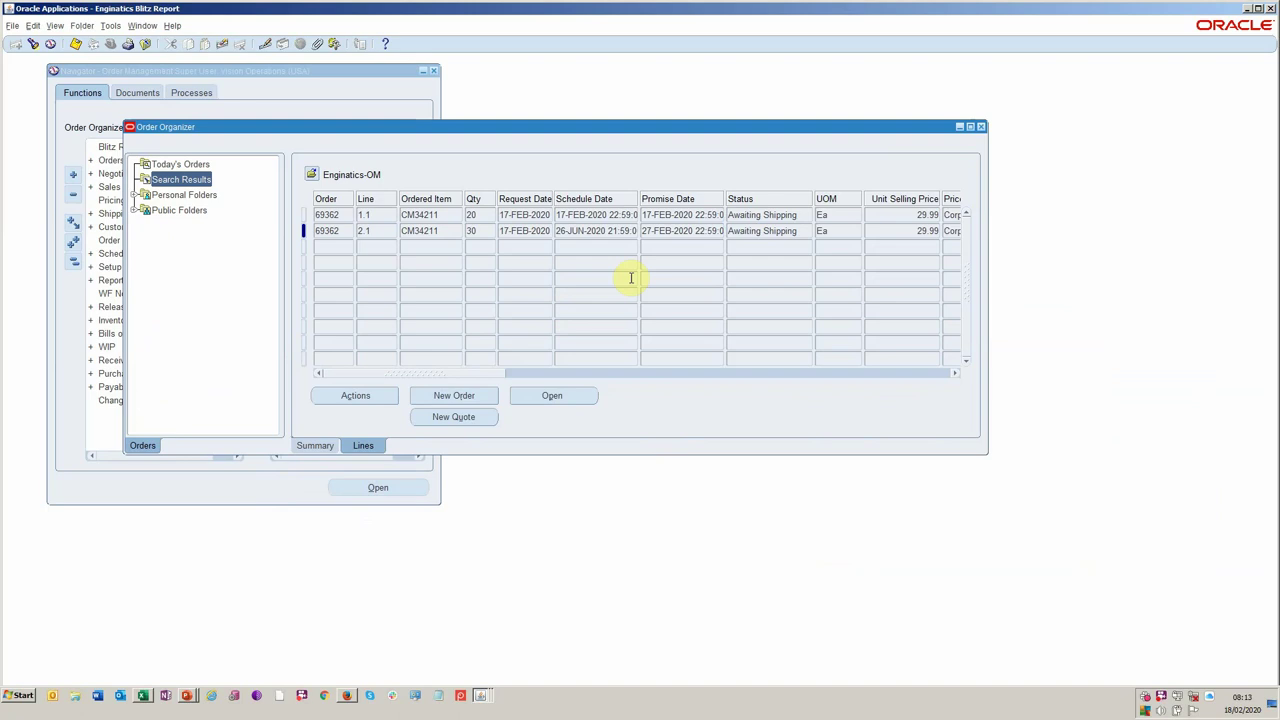
double_click(340, 214)
right_click(339, 214)
click(355, 237)
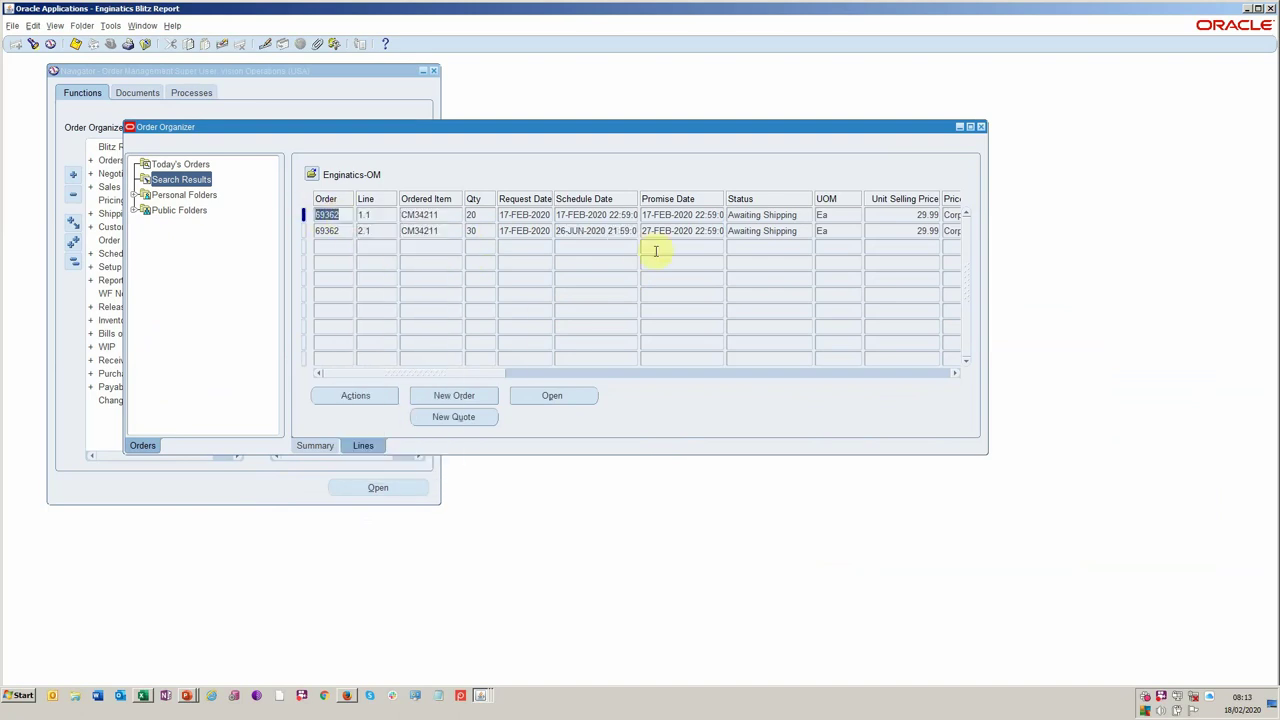
key(alt+Tab)
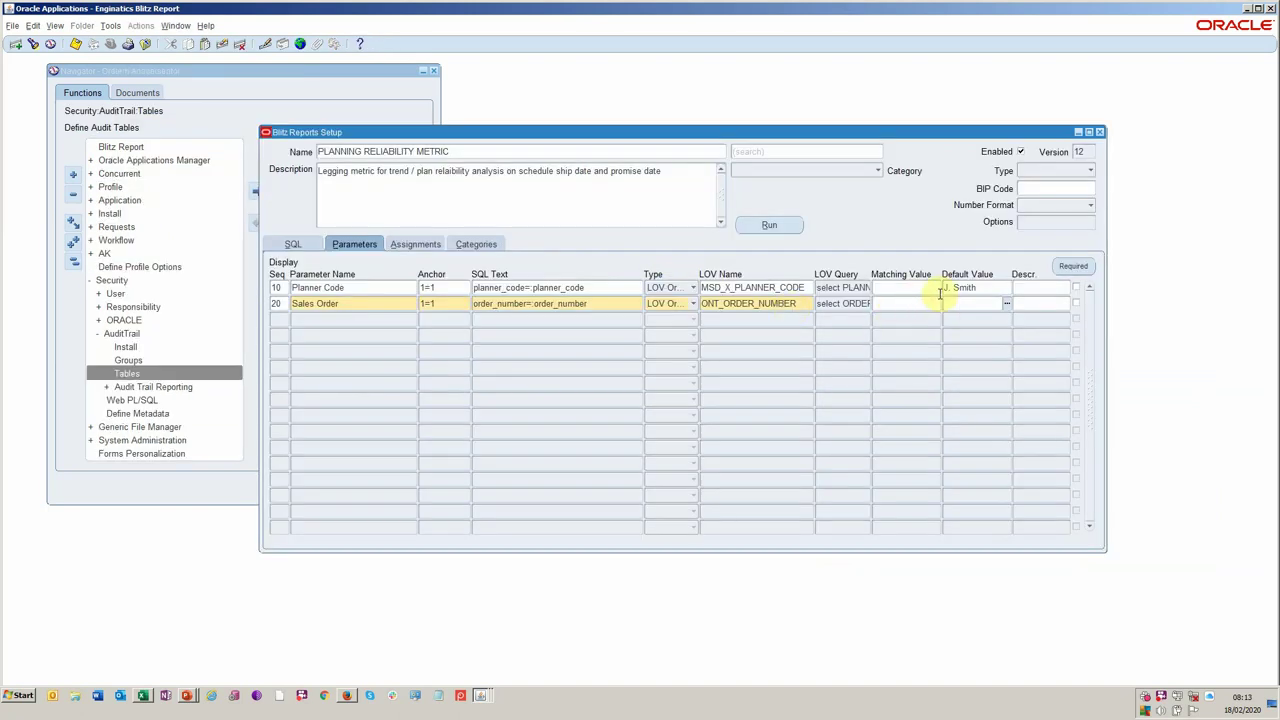
key(ctrl+v)
double_click(941, 302)
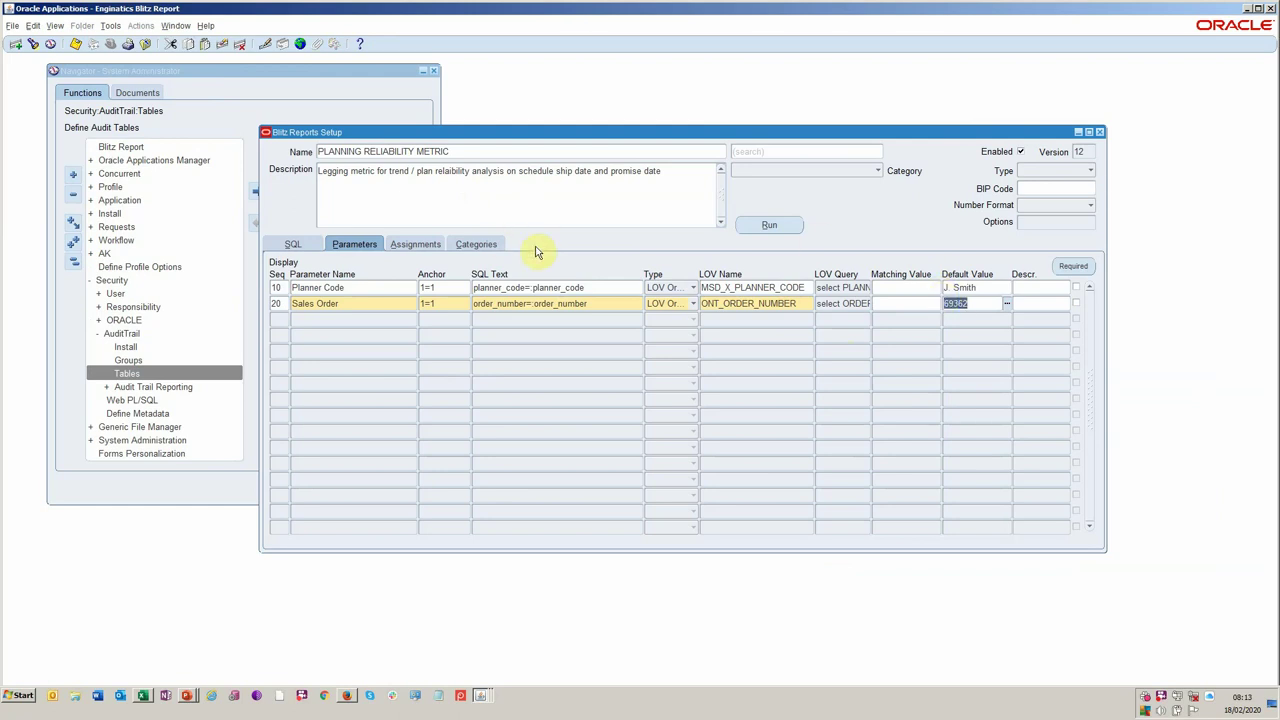
Rerun the report with Planner Code and Sales Order and review the single order's Excel output.
click(782, 224)
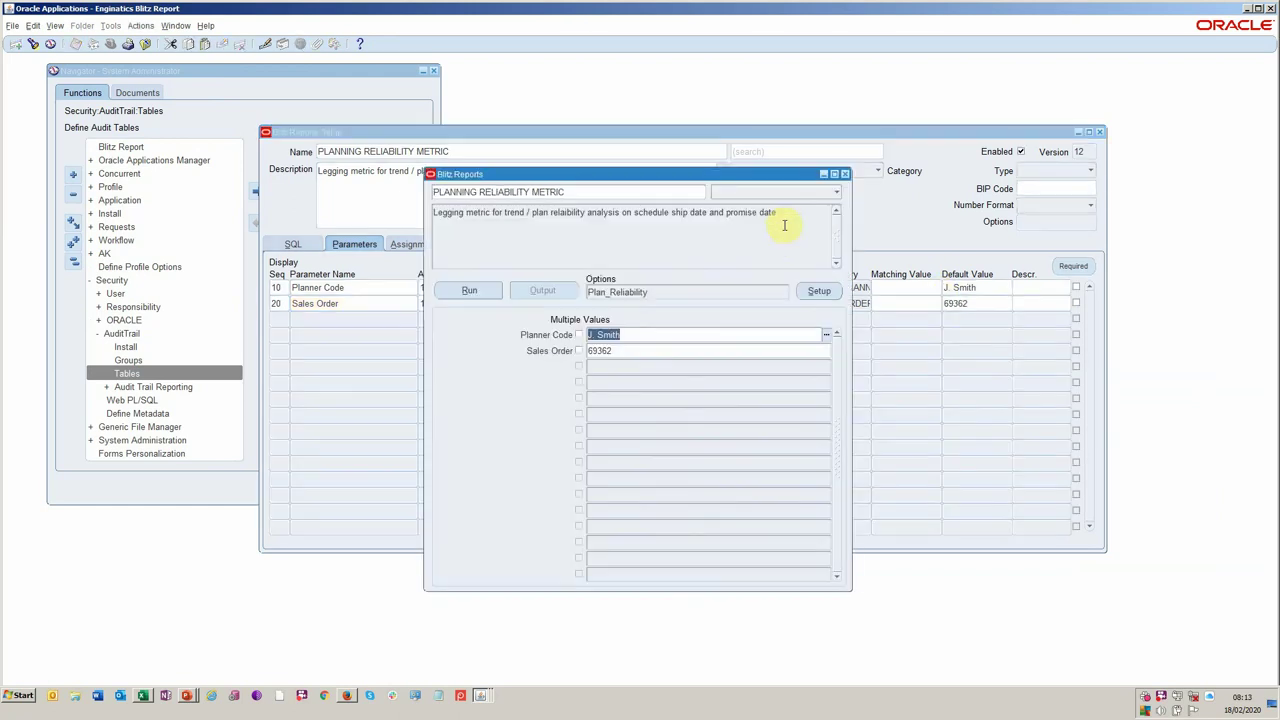
click(490, 296)
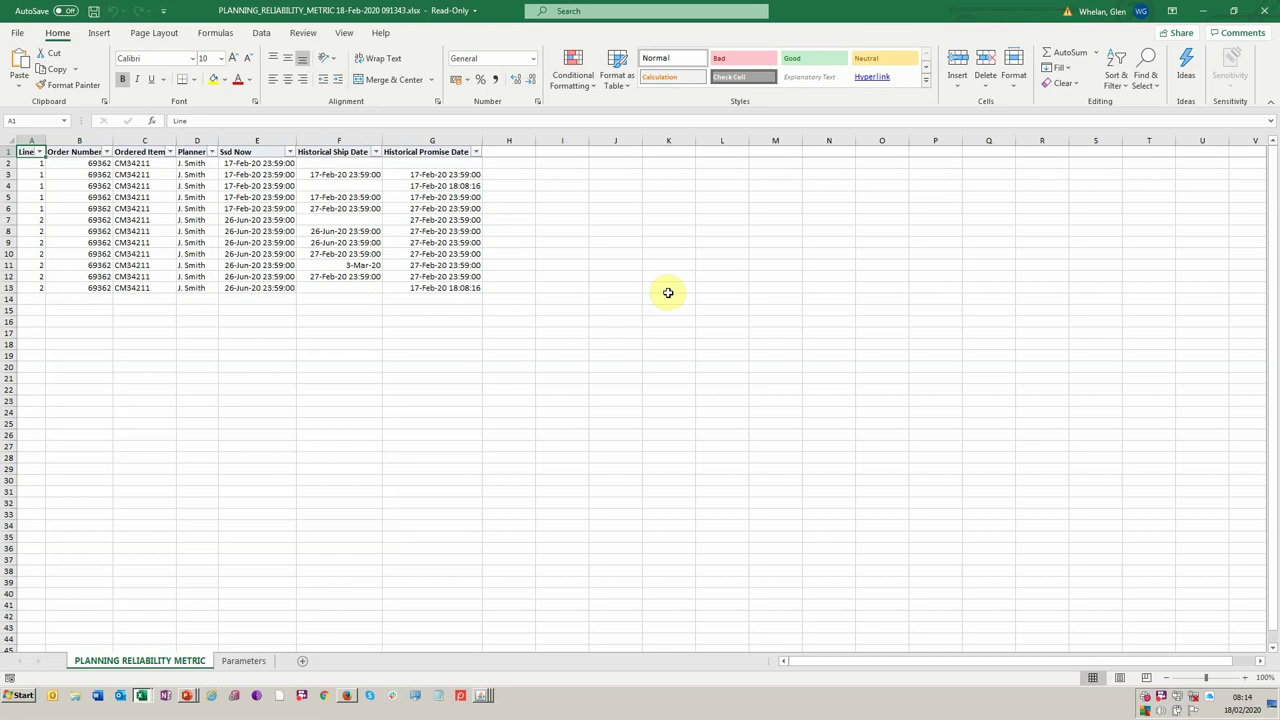
key(alt+Tab)
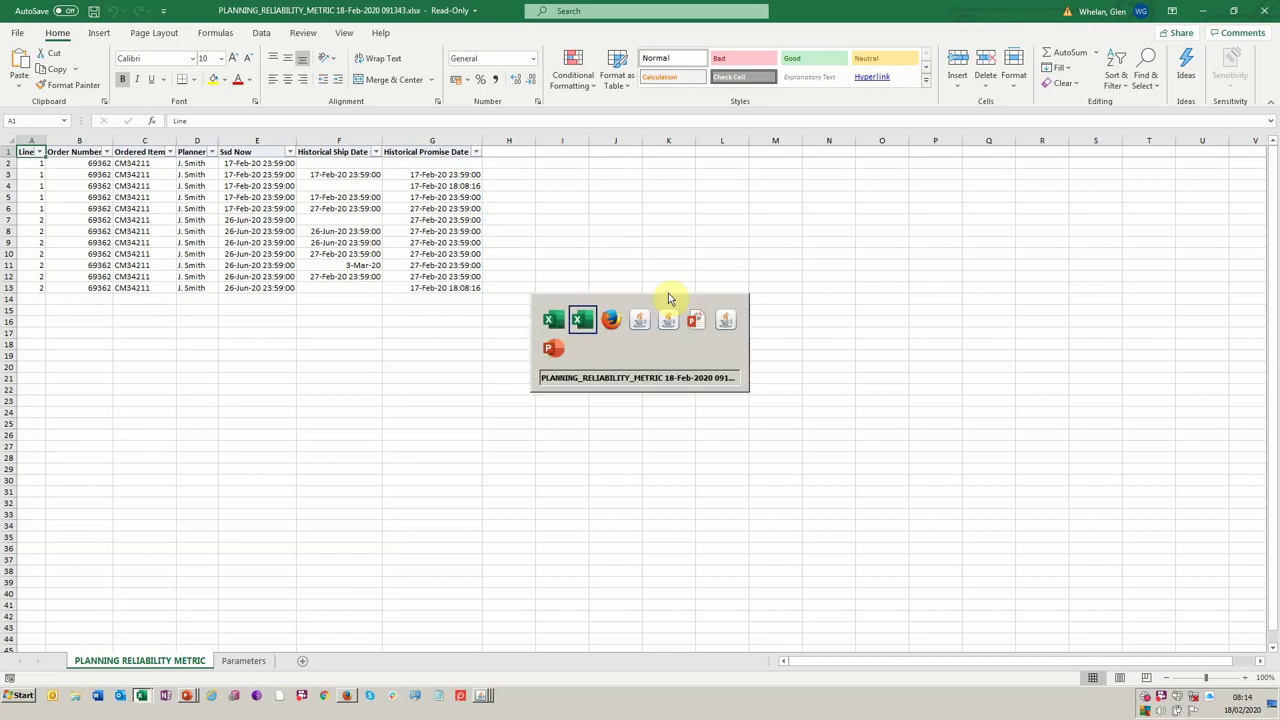
key(alt+Tab)
key(alt+Tab)
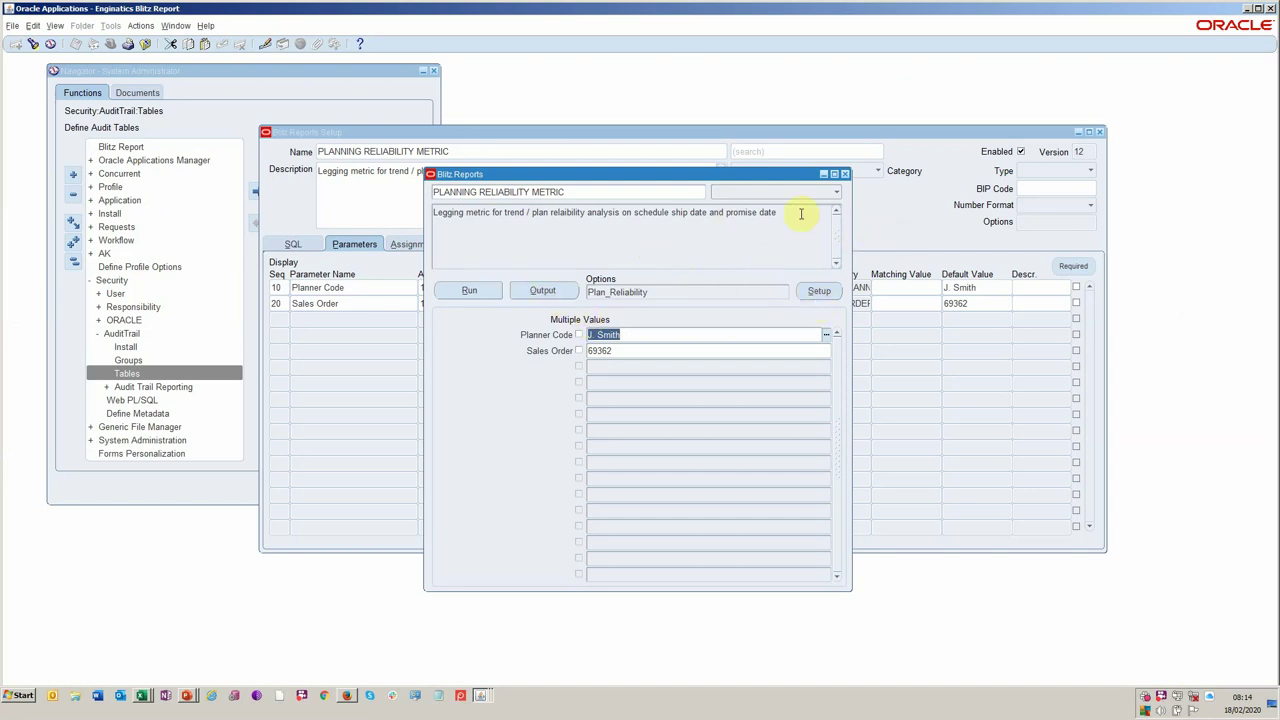
Close the run dialog and compare both order lines' schedule dates in the Order Organizer.
click(847, 176)
key(alt+Tab)
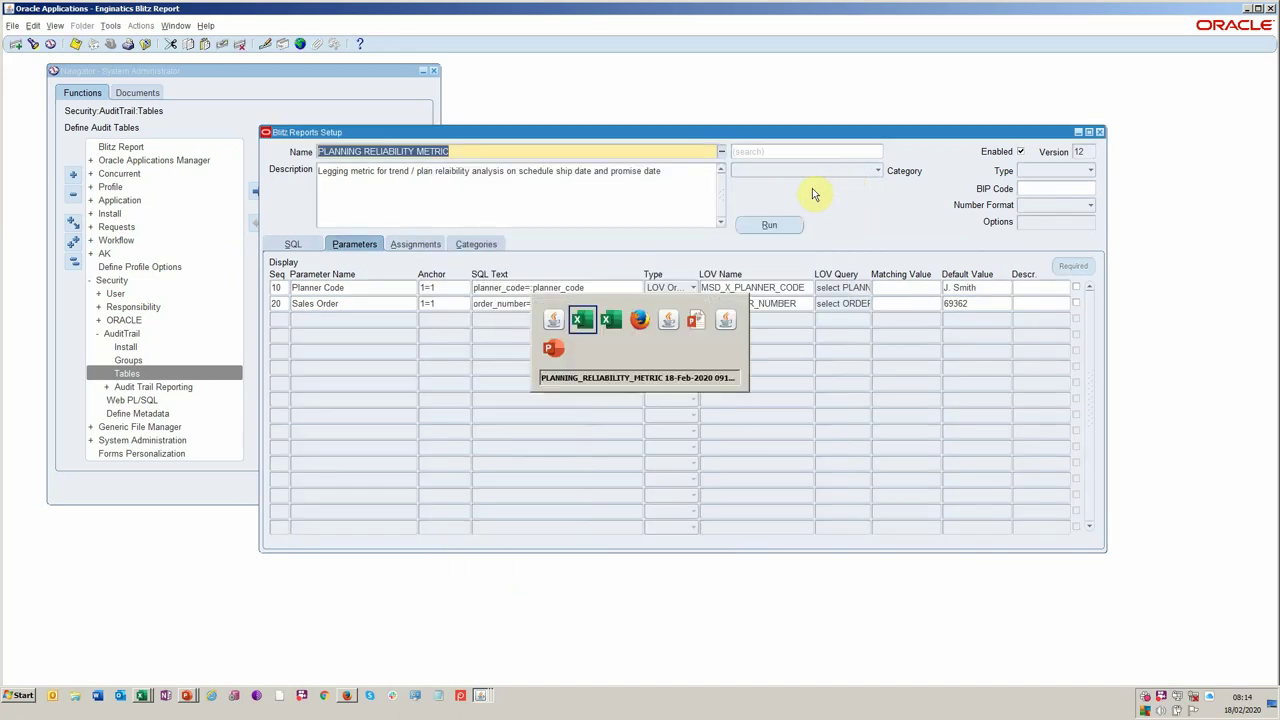
key(alt+Tab)
key(alt+Tab)
key(alt+Tab)
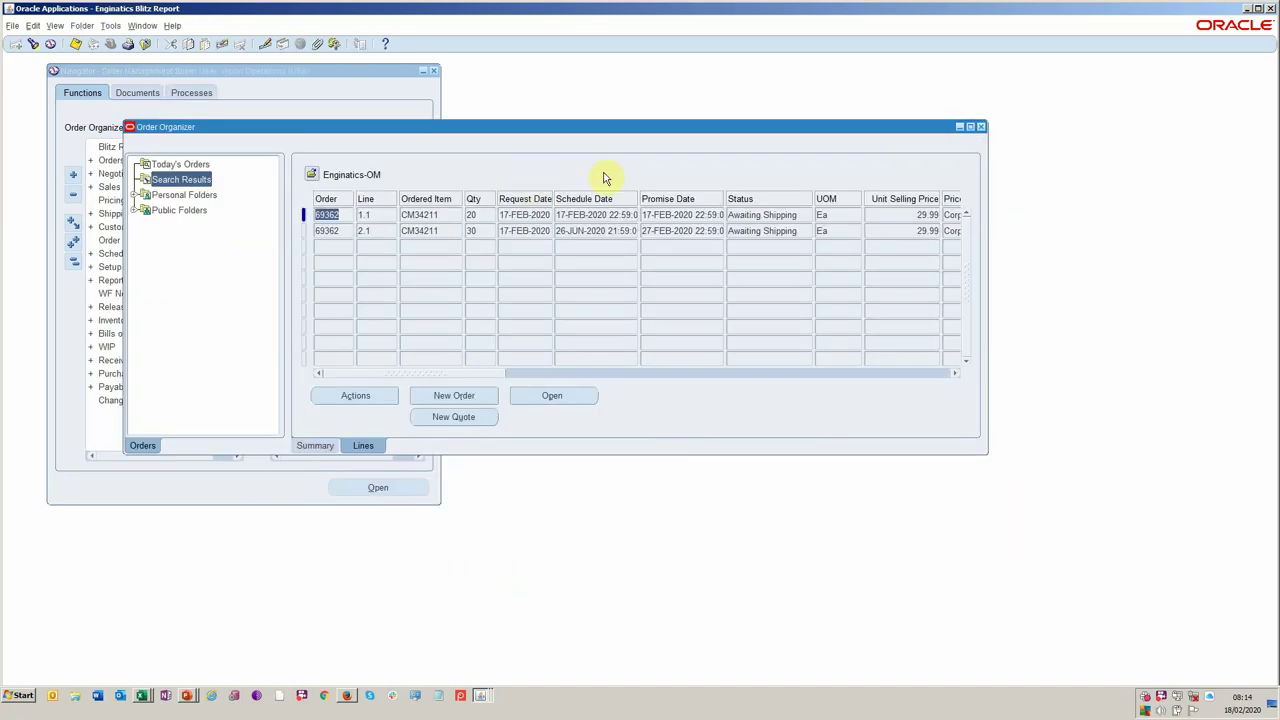
click(612, 231)
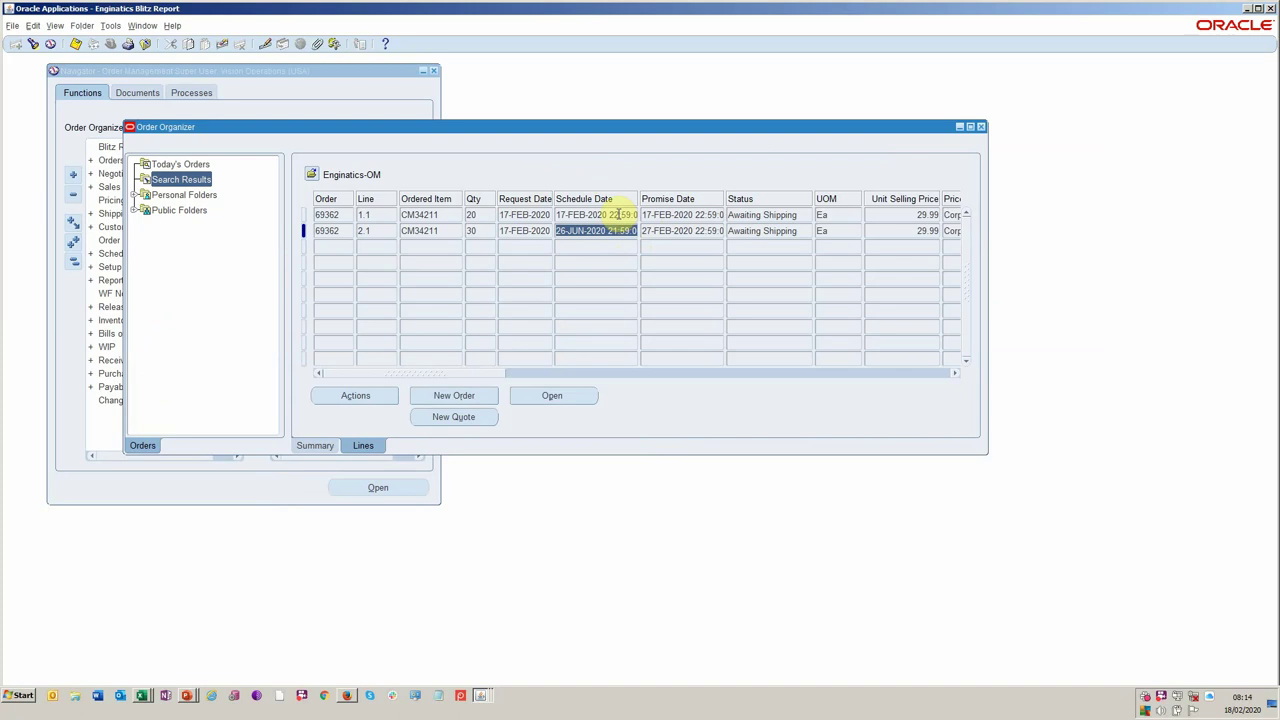
click(618, 214)
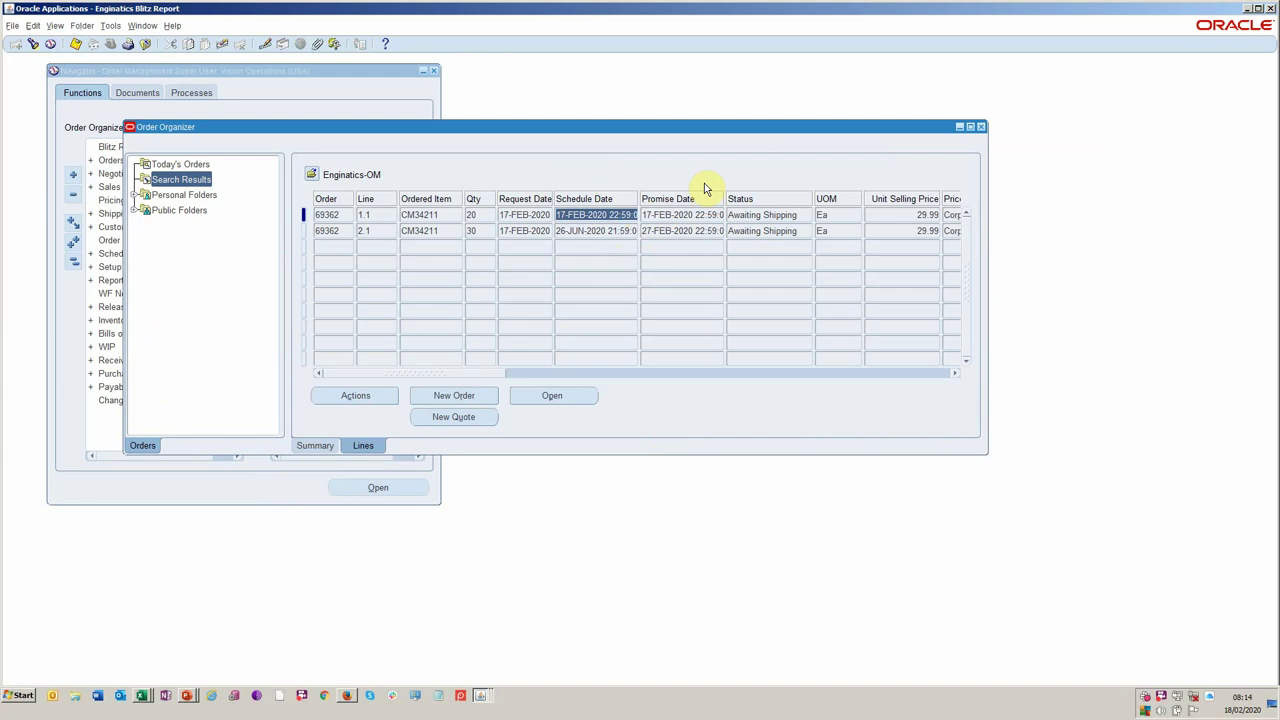
key(alt+Tab)
key(alt+Tab)
key(alt+Tab)
key(alt+Tab)
key(alt+Tab)
key(alt+Tab)
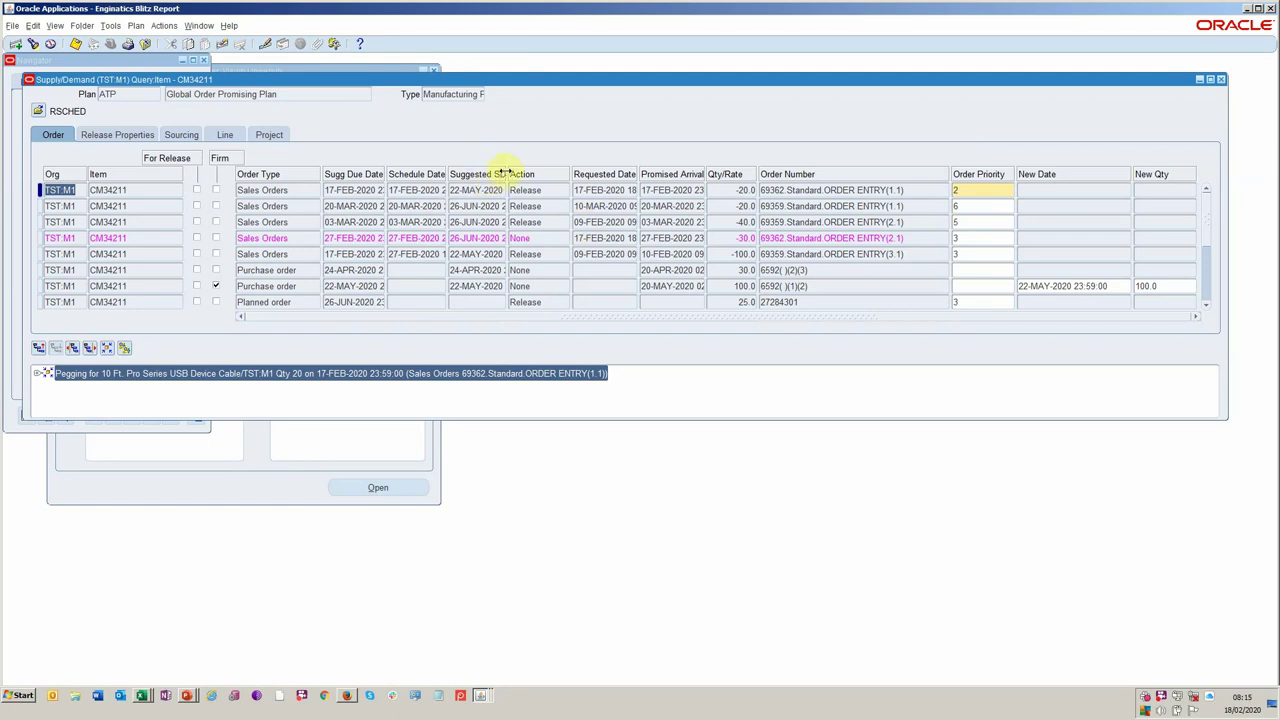
Flag the first sales order line's suggested schedule date for release and release it from the plan.
drag(513, 167, 525, 168)
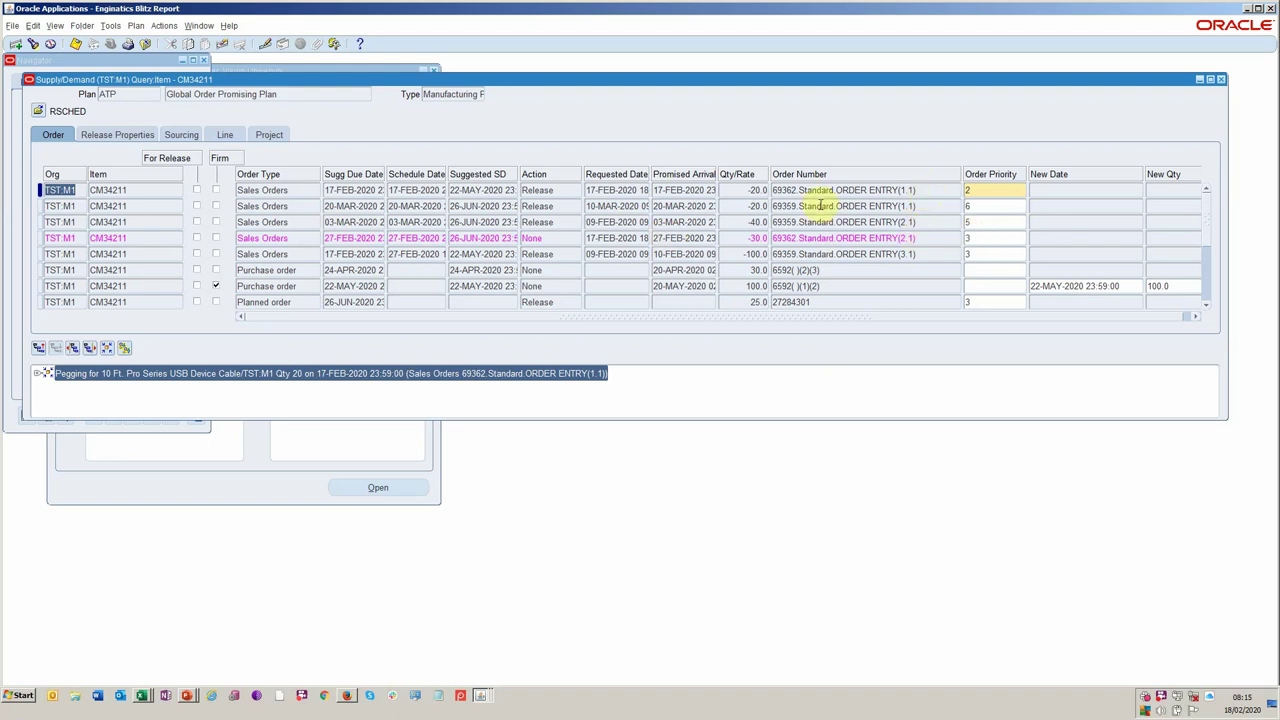
click(482, 190)
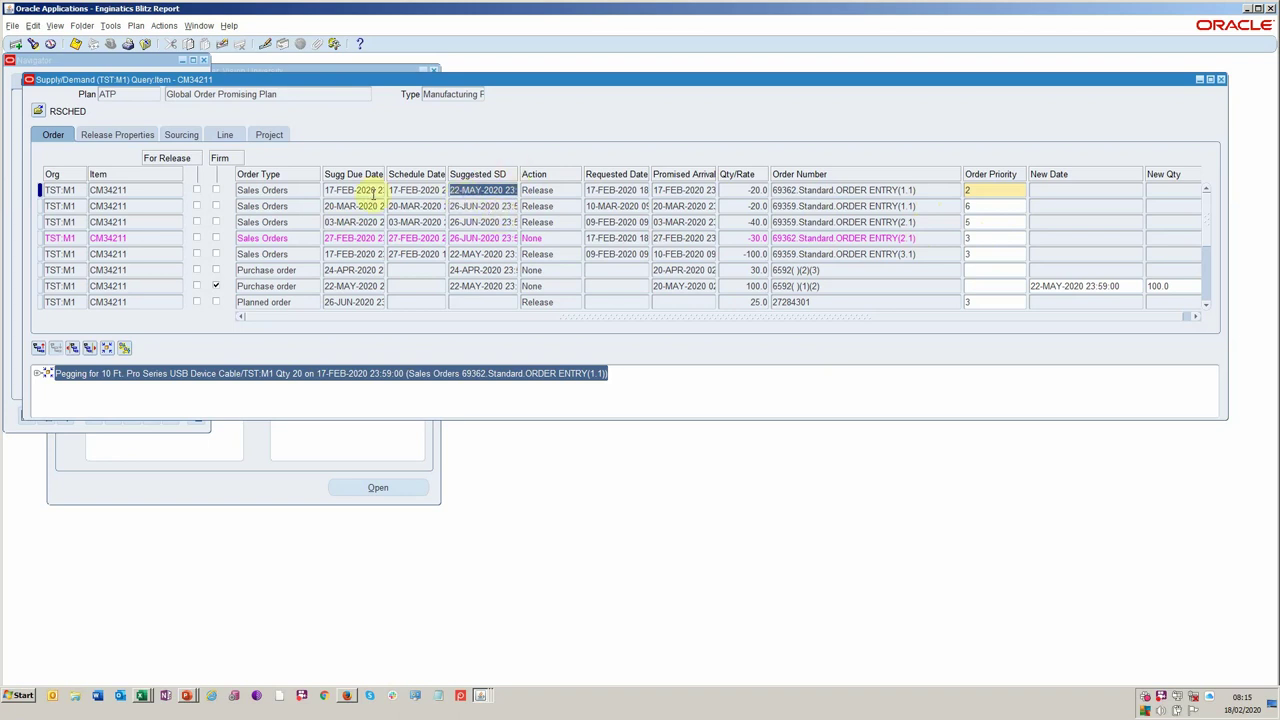
click(197, 190)
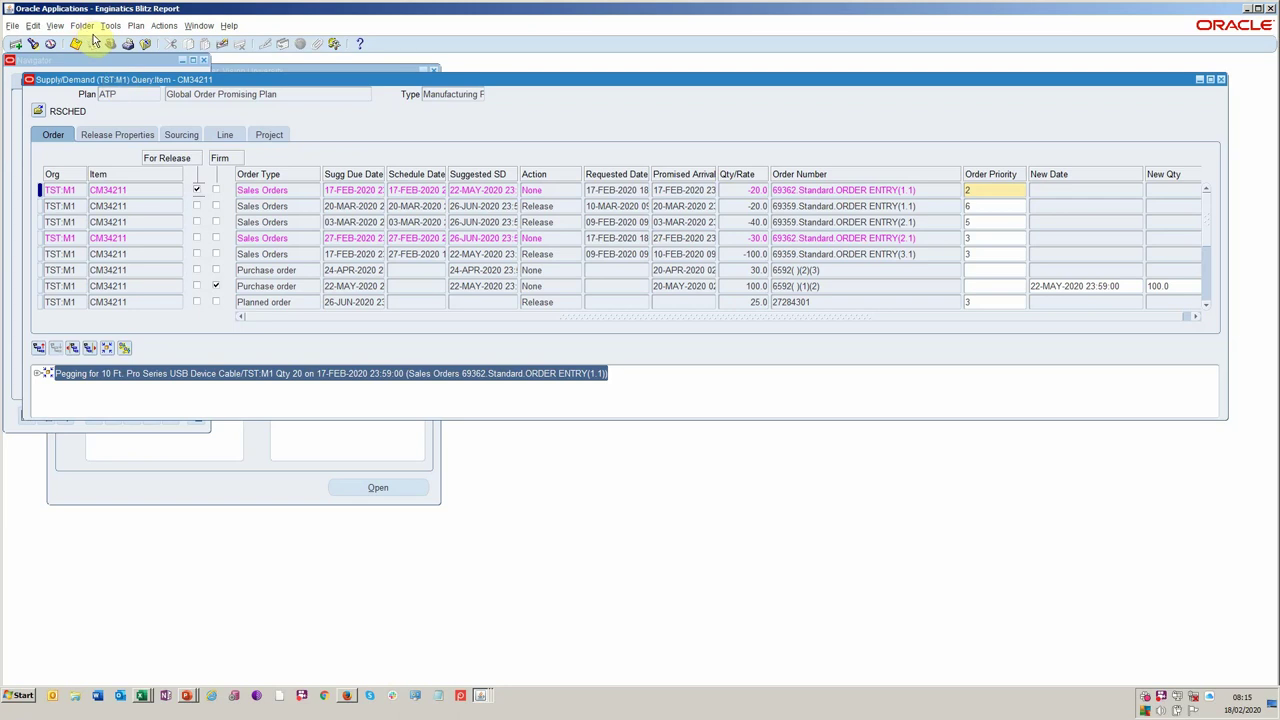
click(135, 25)
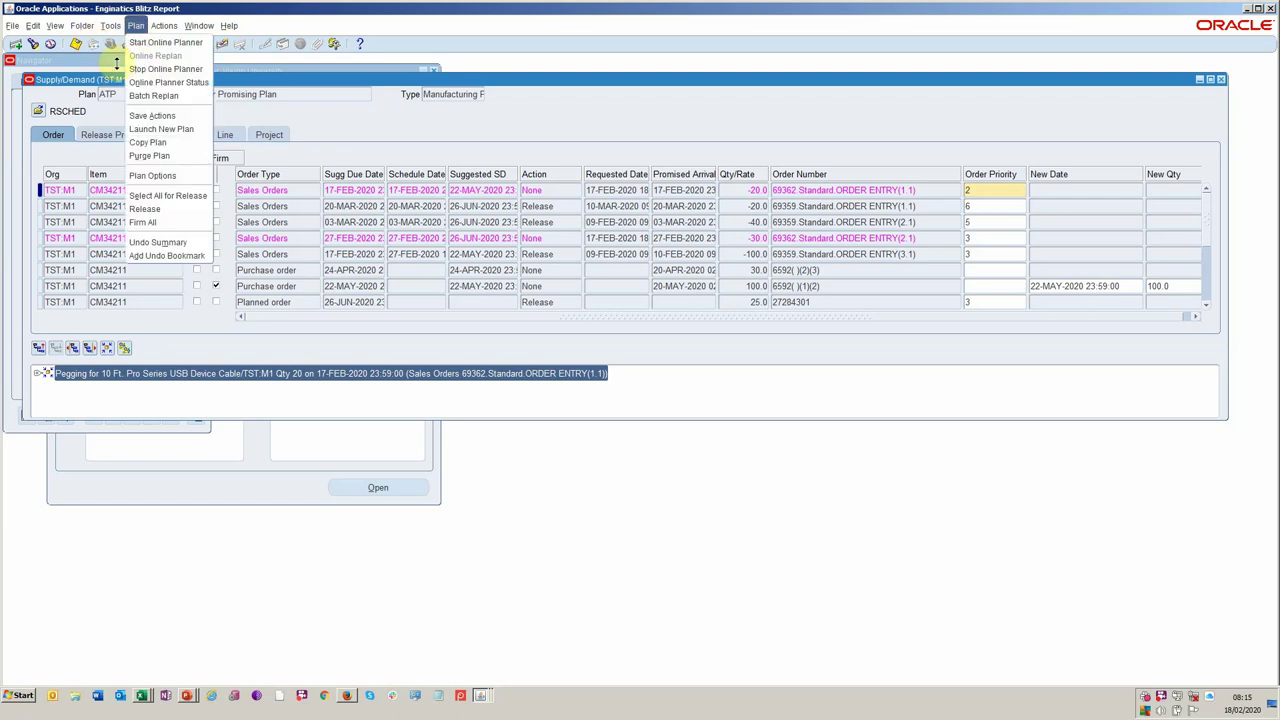
click(145, 208)
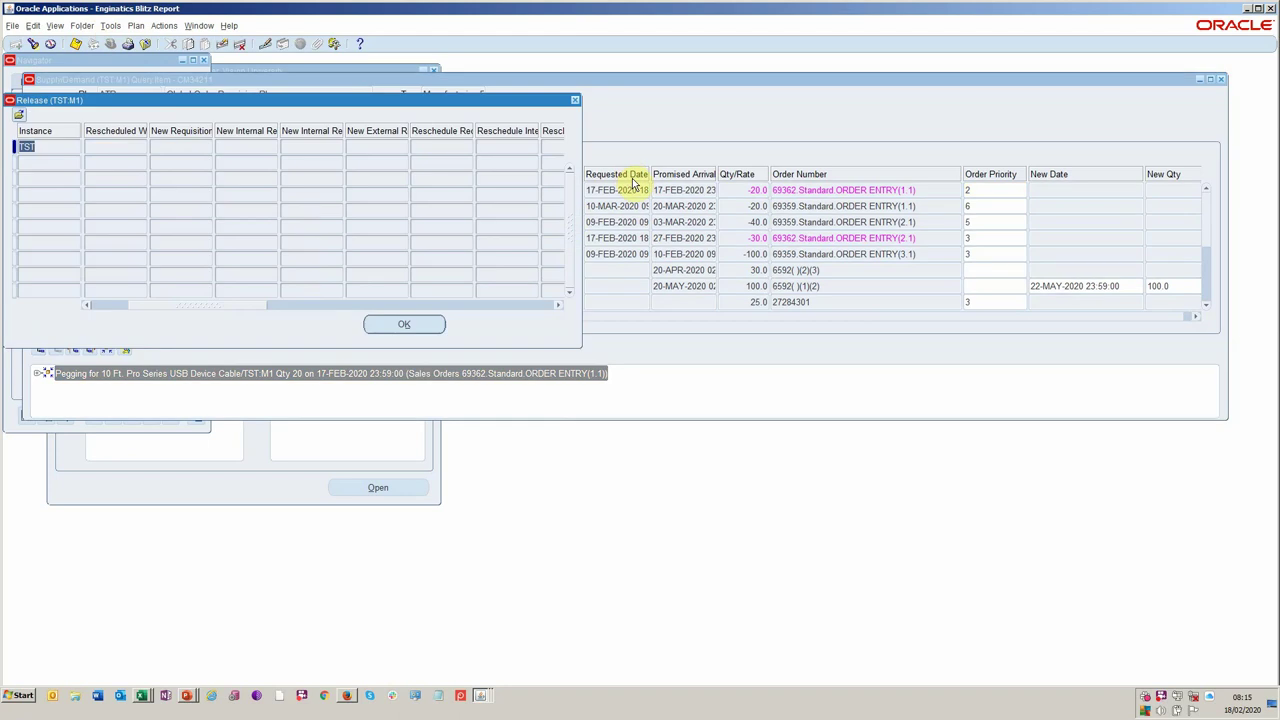
click(378, 326)
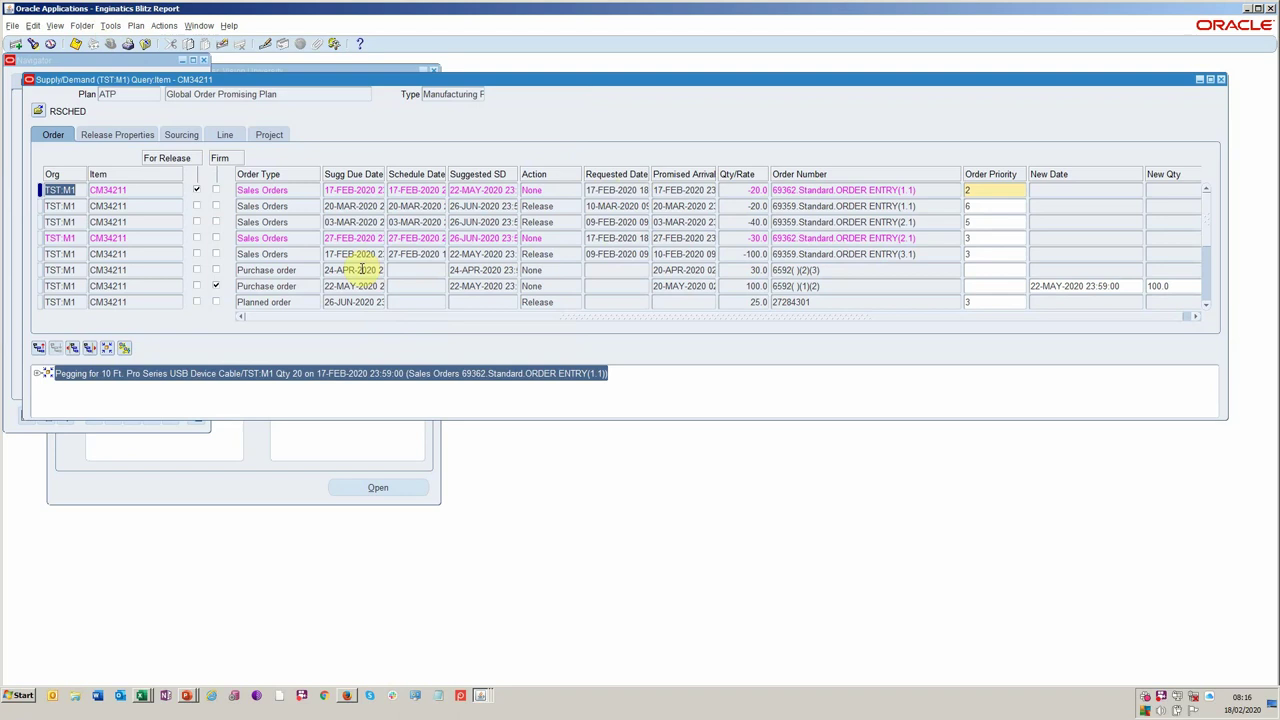
key(alt+Tab)
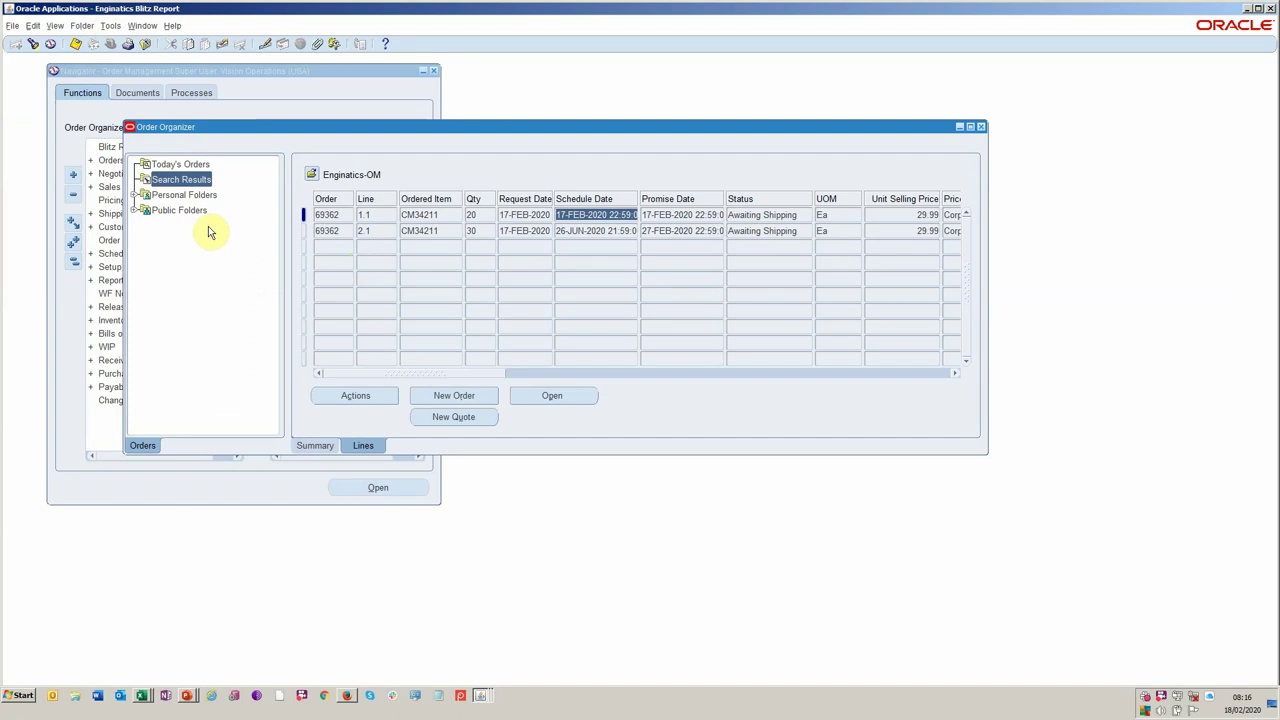
Look up order 69362 and confirm line 1.1 is now scheduled for 22-MAY-2020.
click(34, 44)
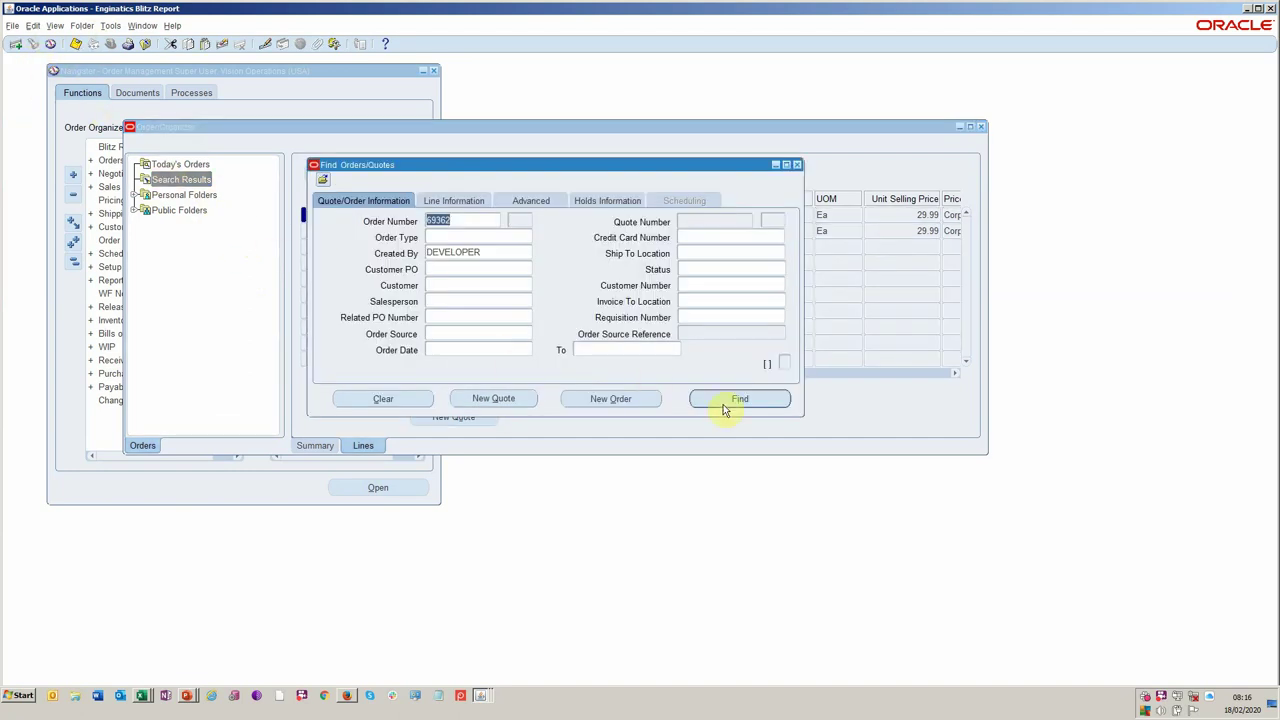
click(722, 400)
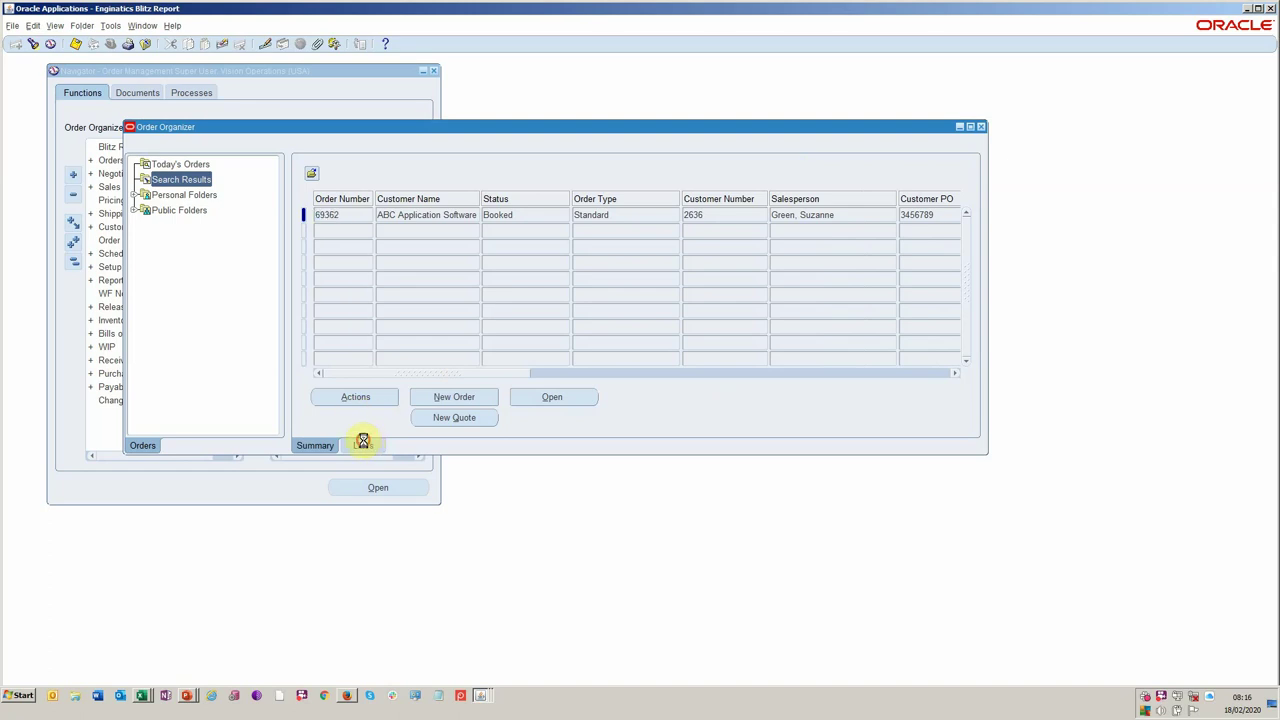
click(363, 445)
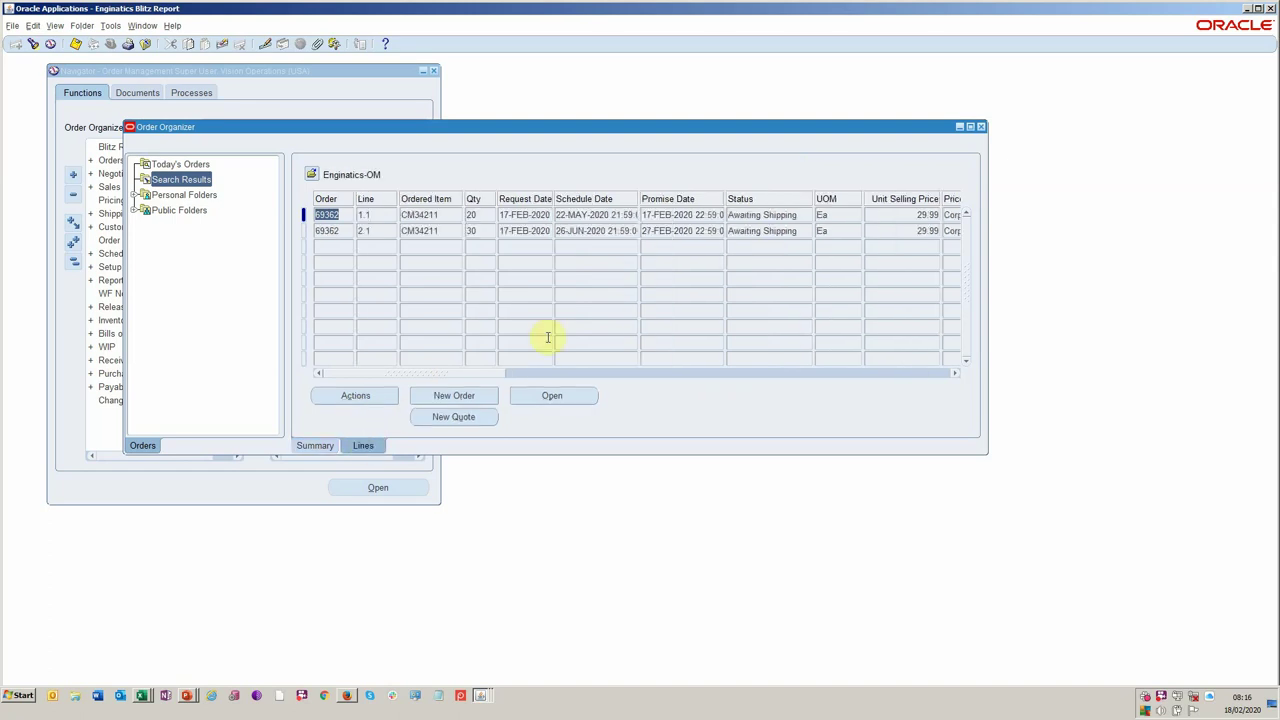
click(622, 233)
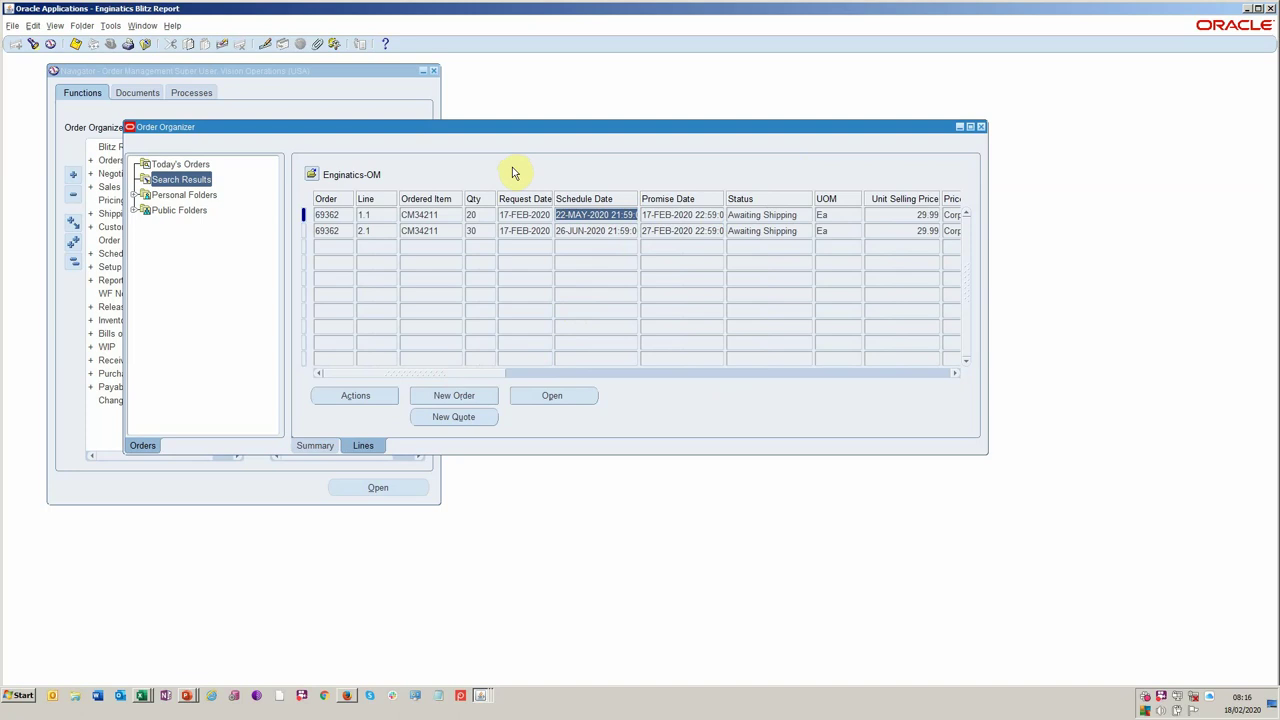
key(alt+Tab)
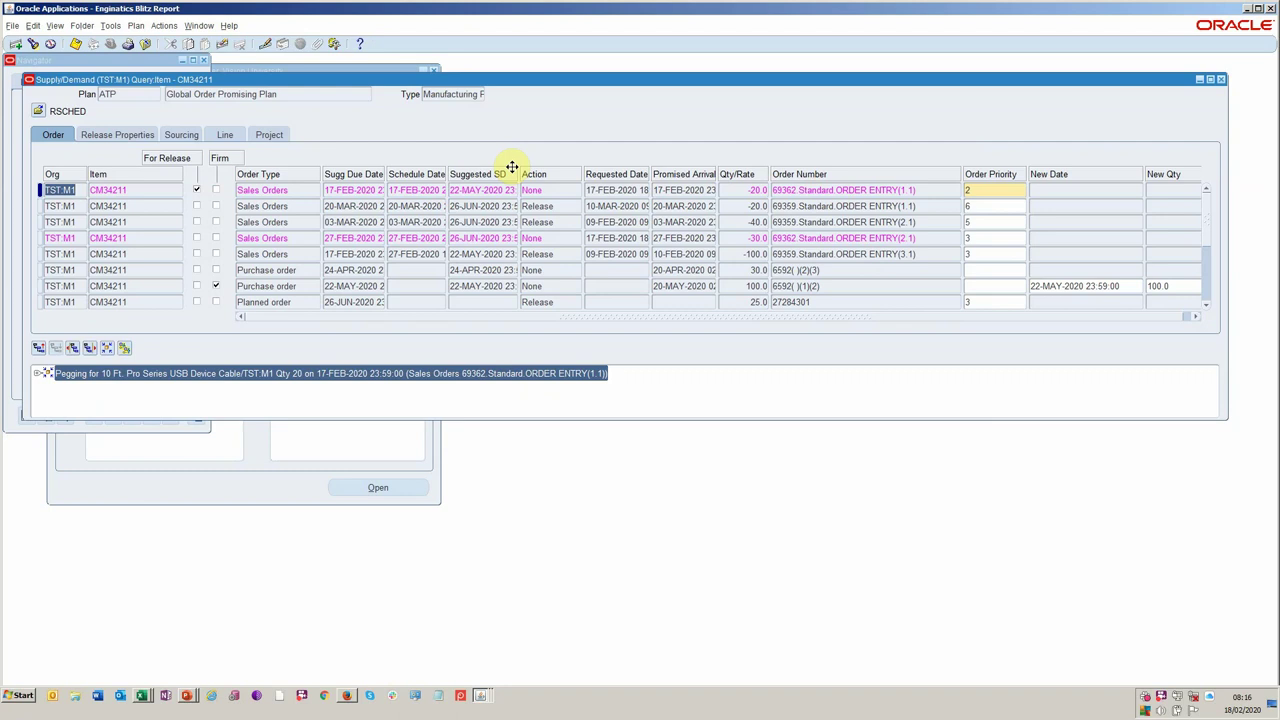
key(alt+Tab)
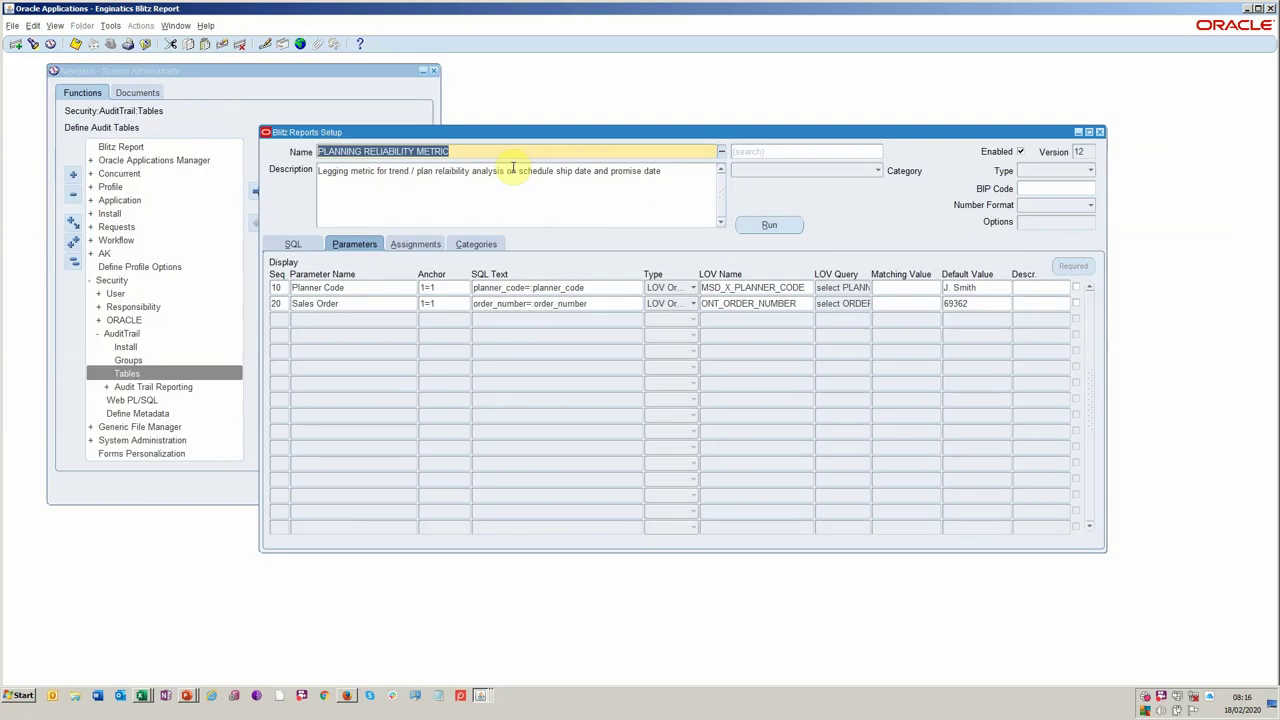
Run the report with default parameters and check order 69362's 22-May-20 historical ship date in Excel.
click(766, 226)
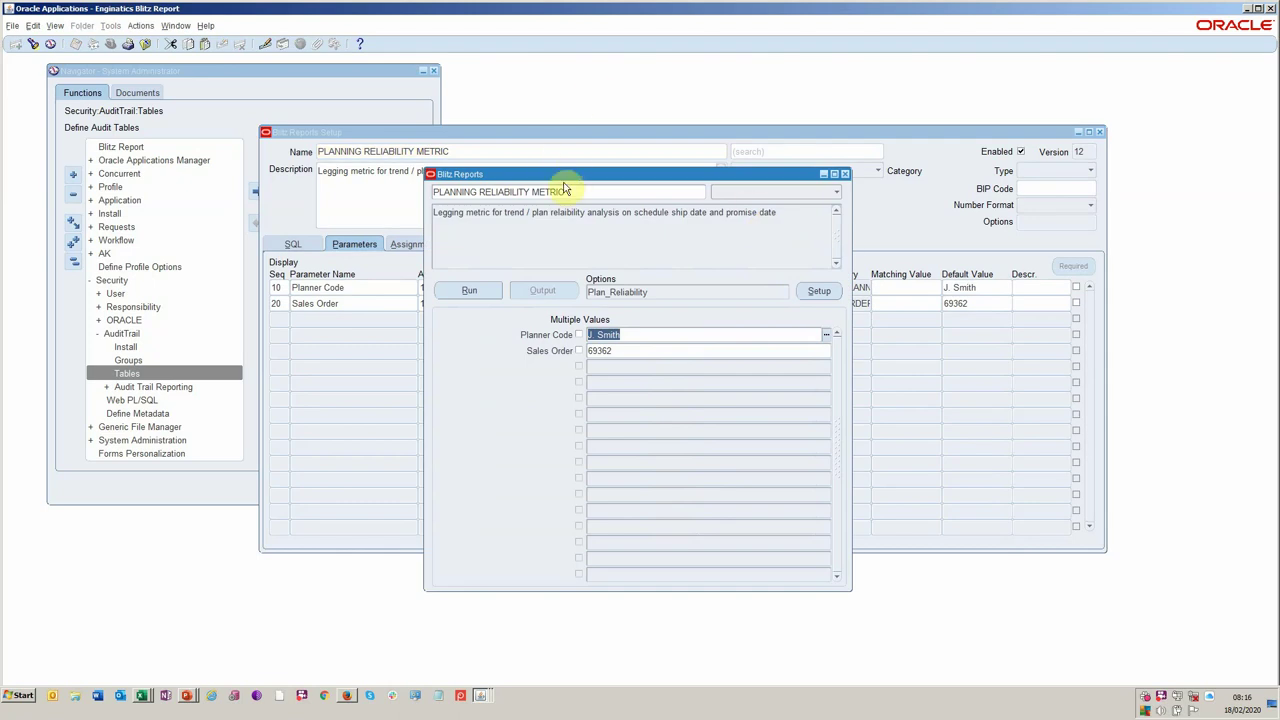
click(469, 290)
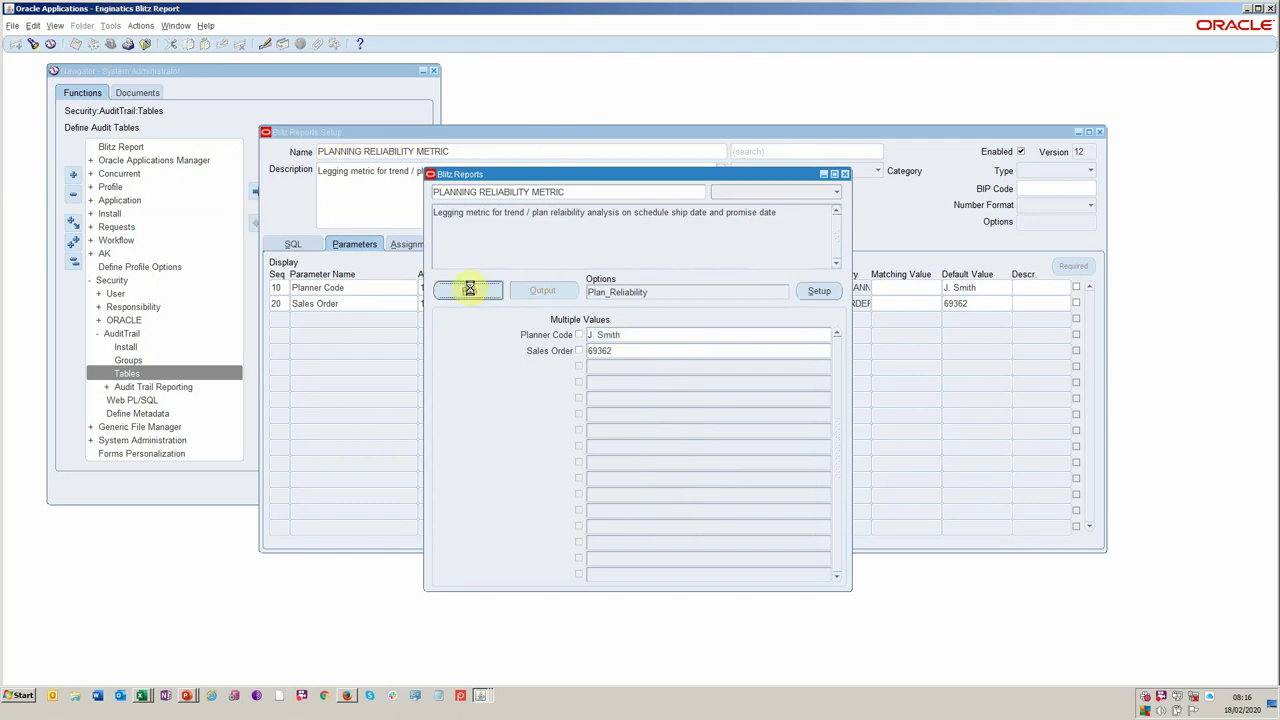
click(836, 298)
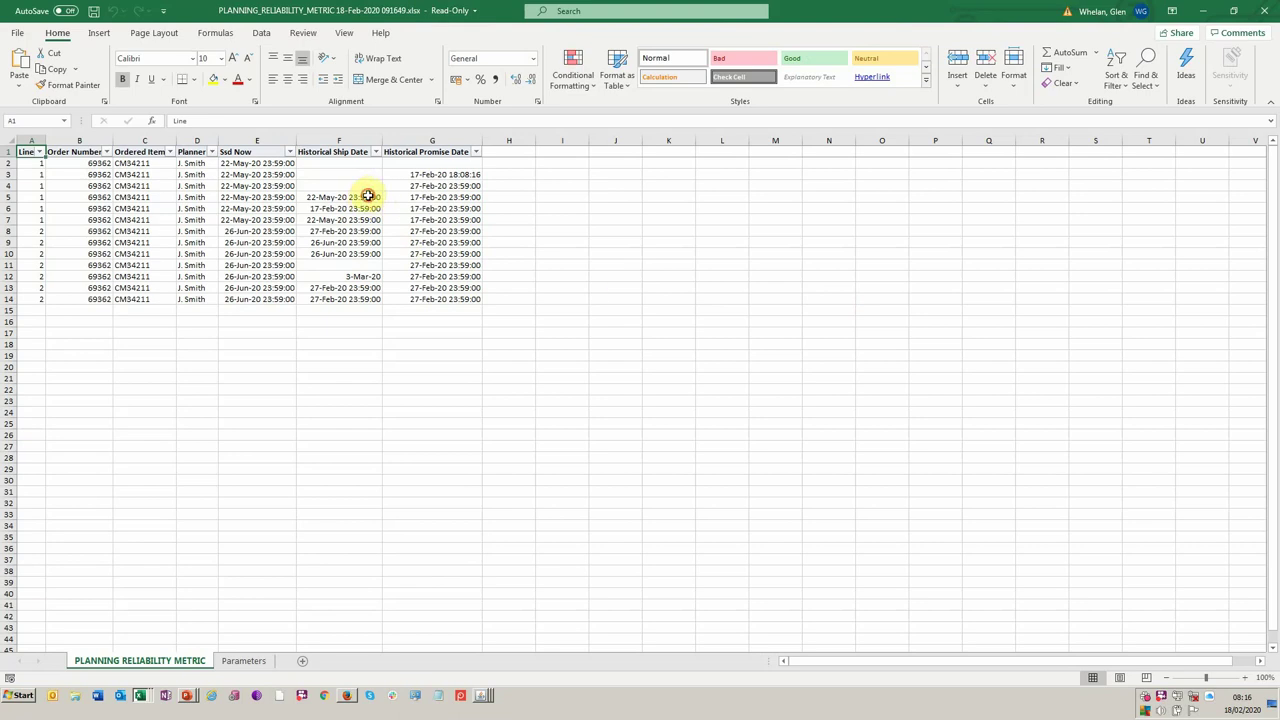
click(368, 200)
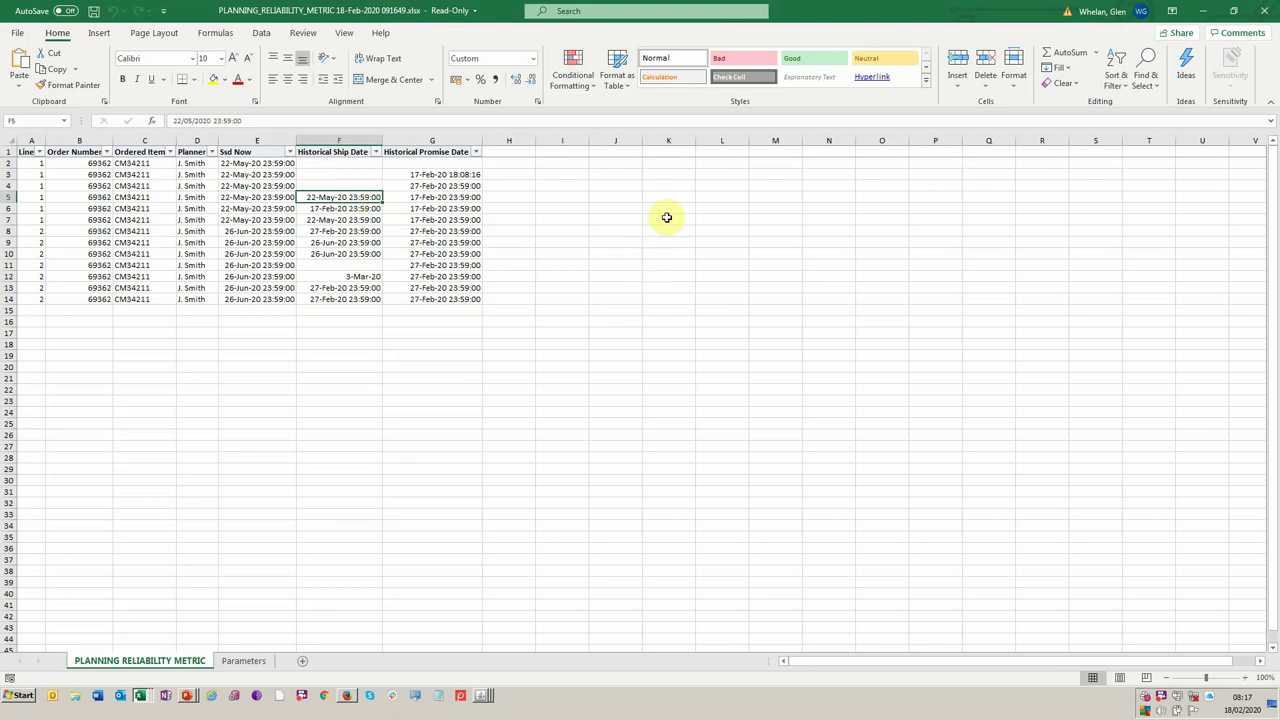
key(alt+Tab)
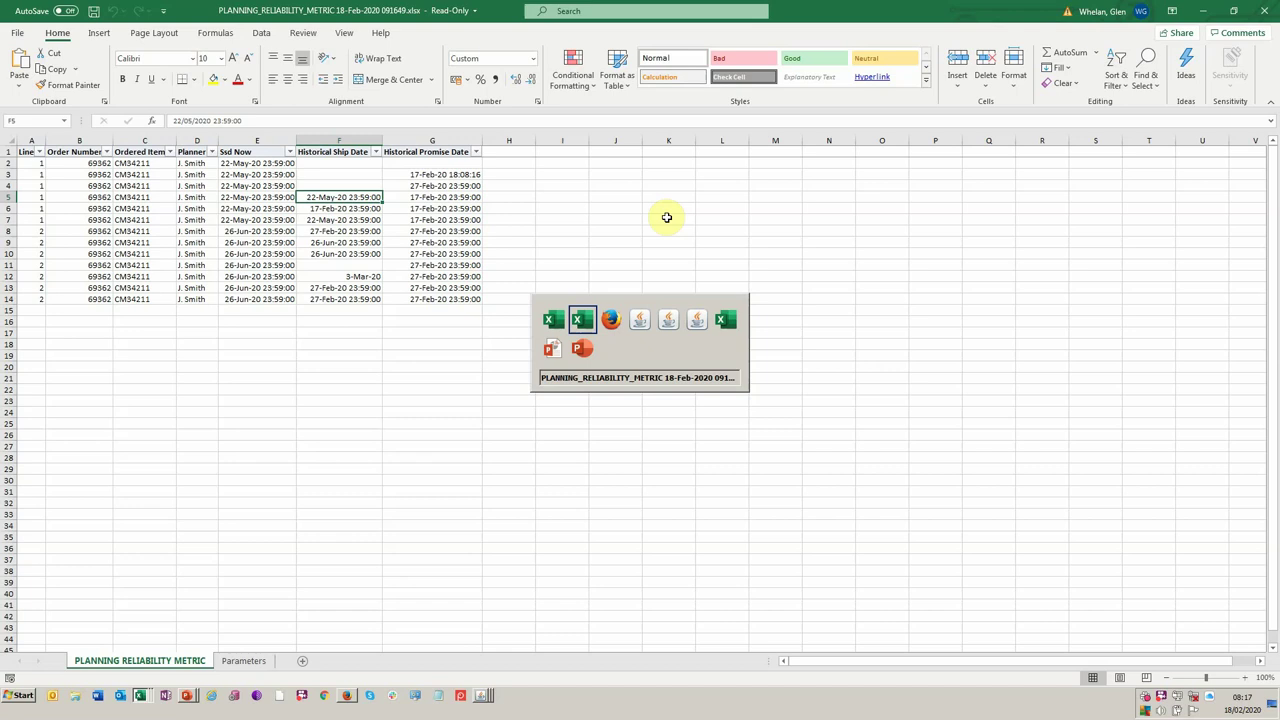
key(alt+Tab)
key(alt+Tab)
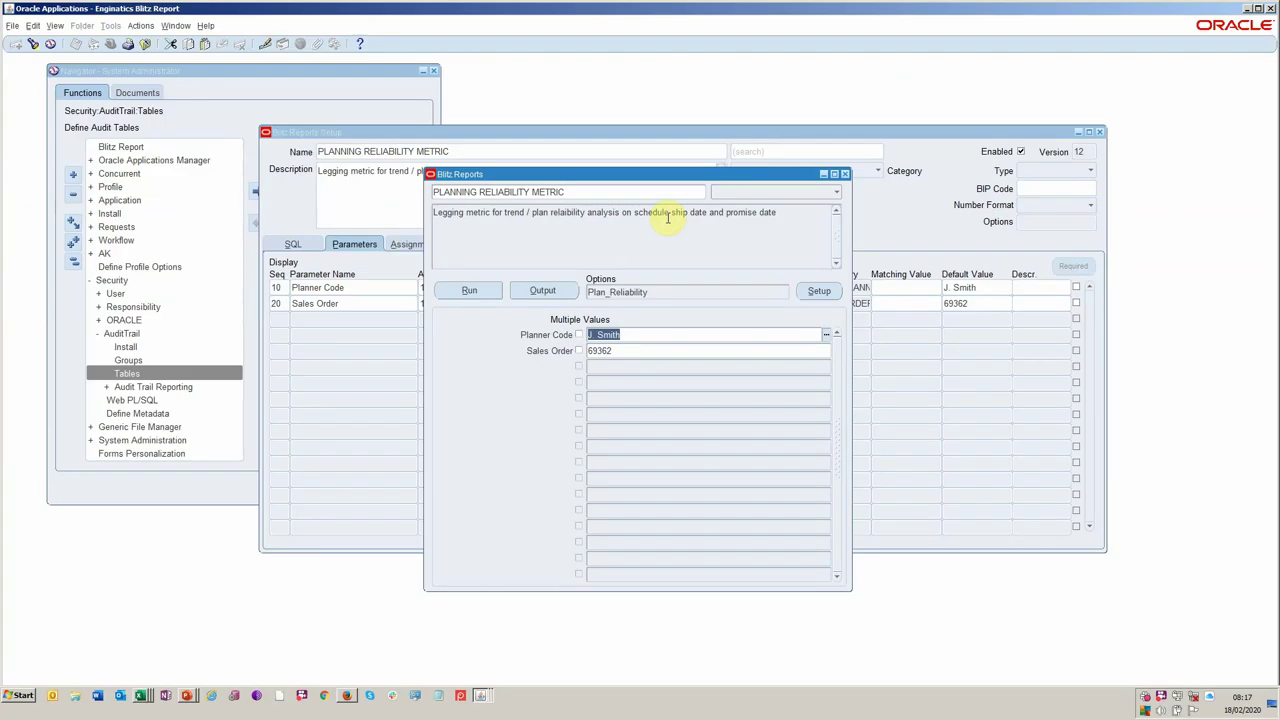
Reorder the Plan_Reliability column template so line comes second, right after order_number.
click(727, 290)
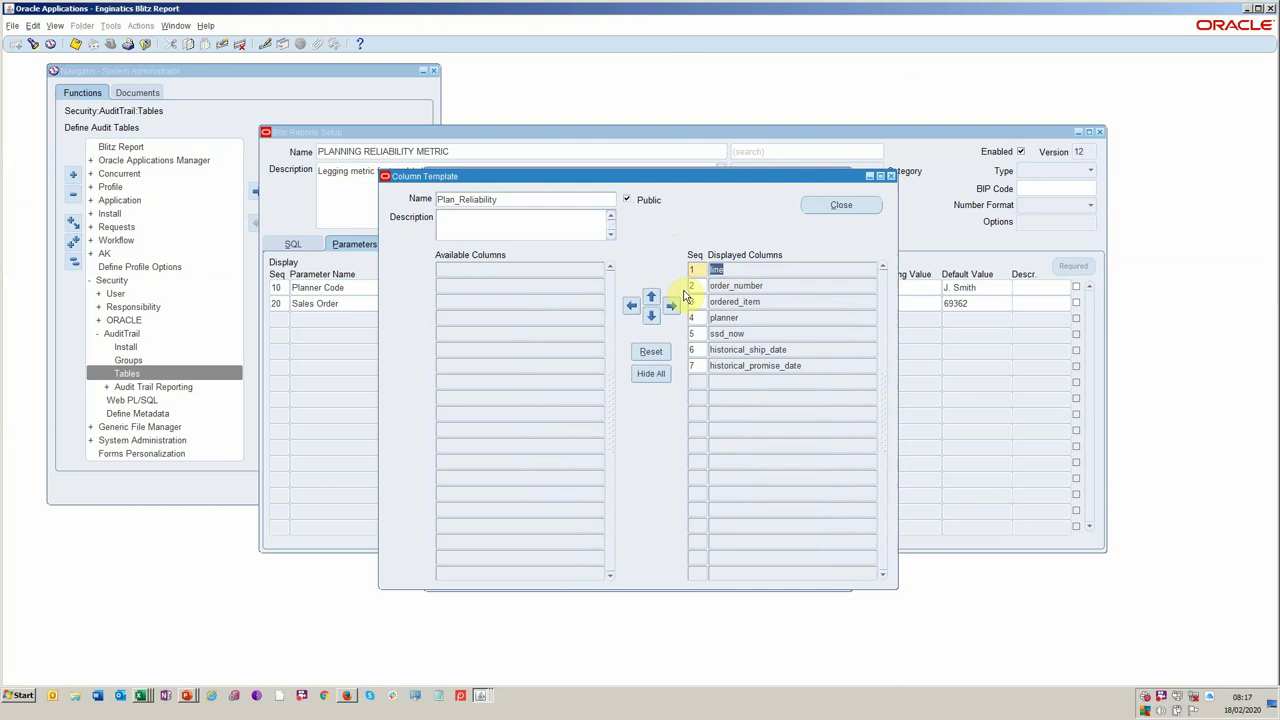
click(632, 306)
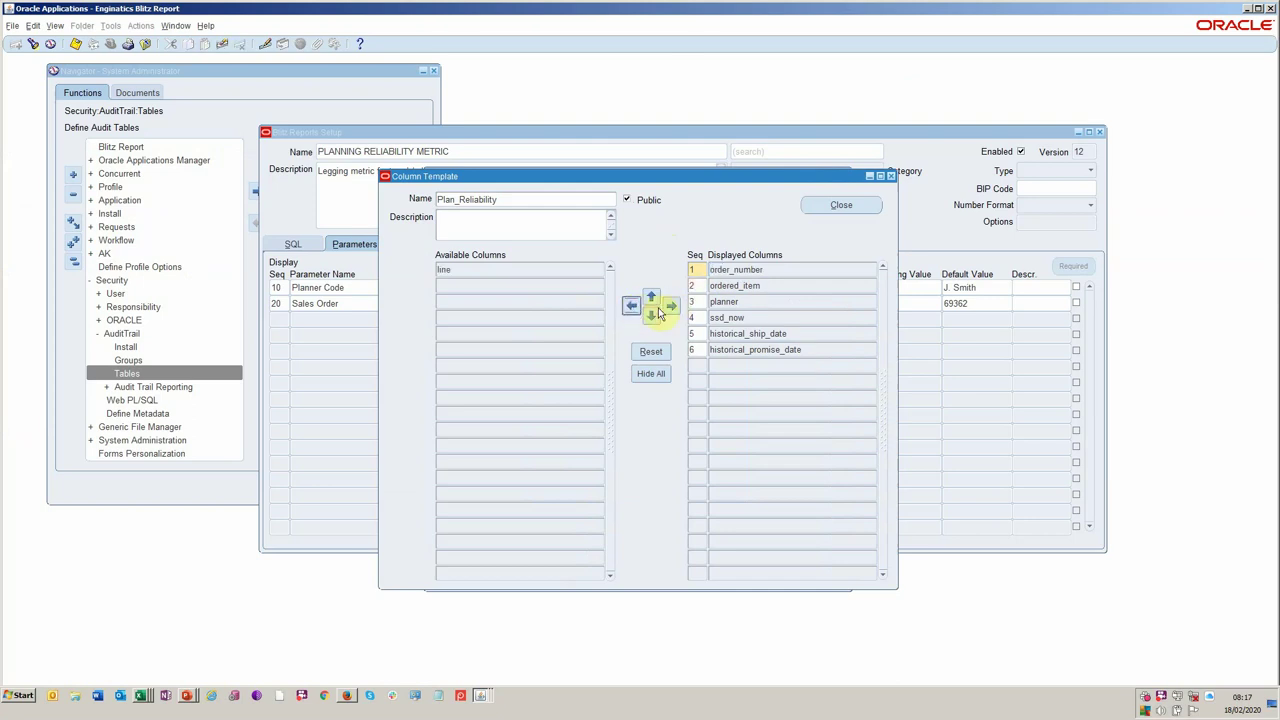
click(670, 306)
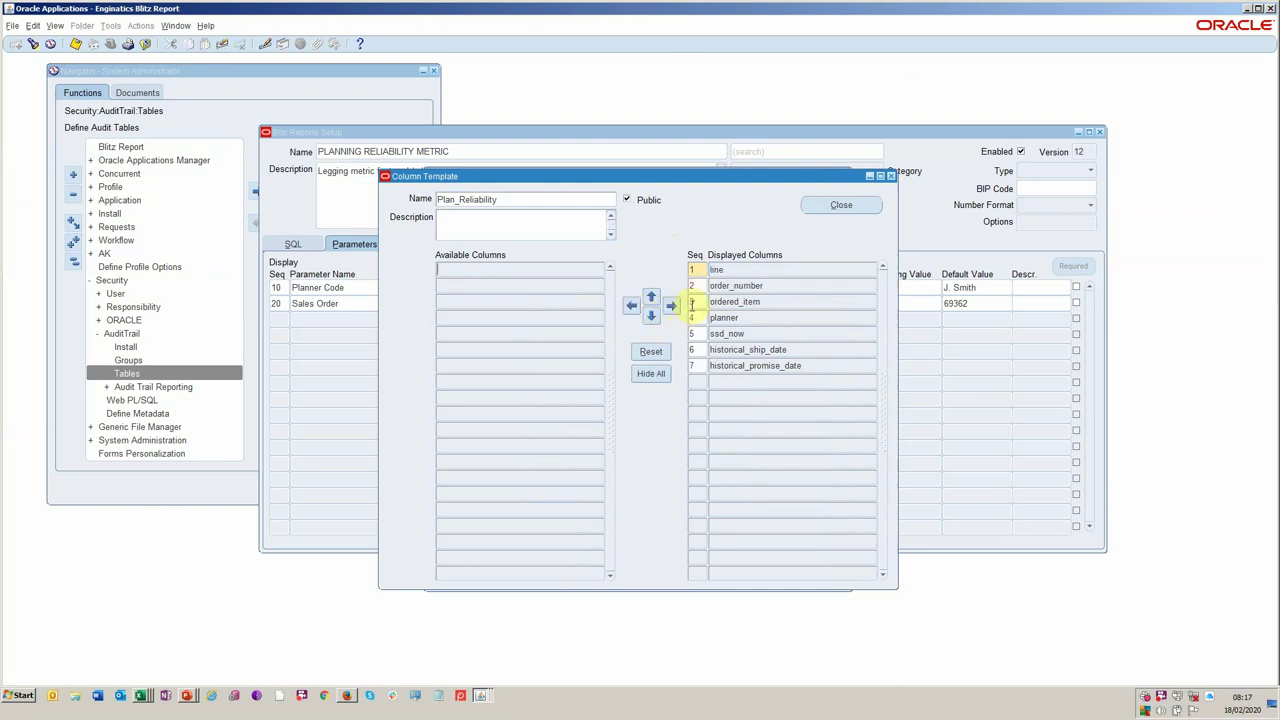
click(651, 316)
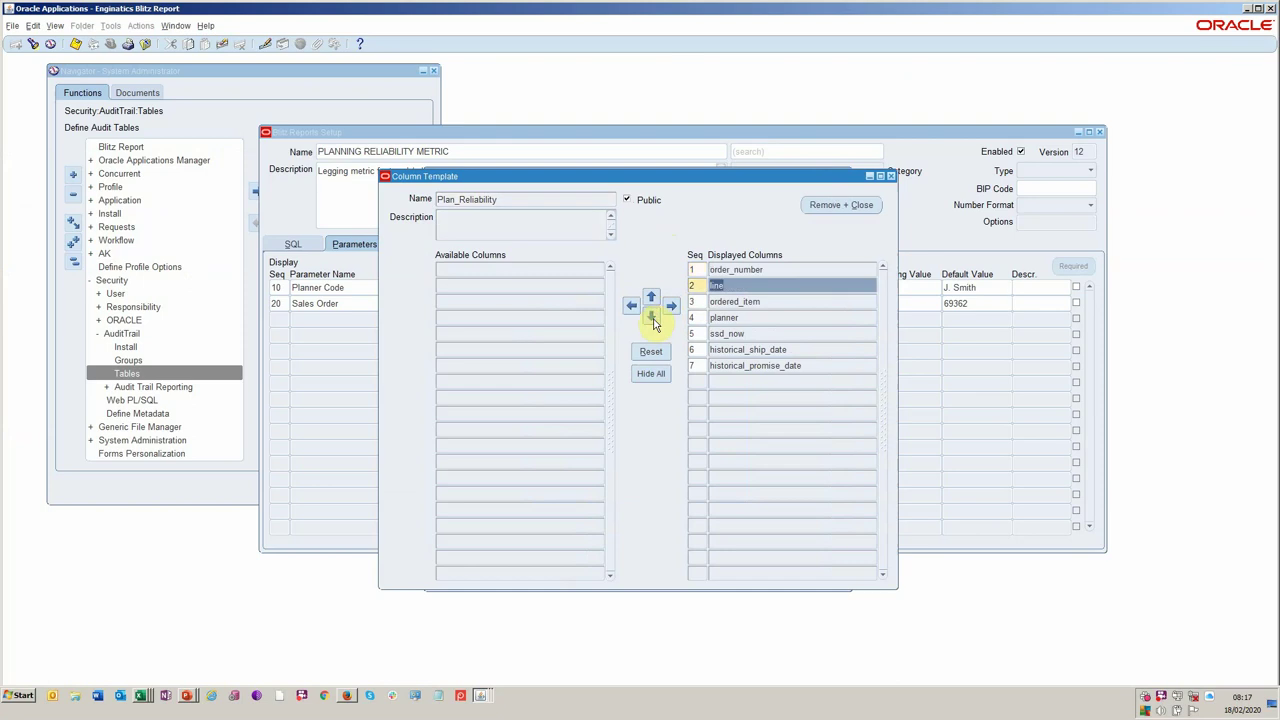
double_click(575, 199)
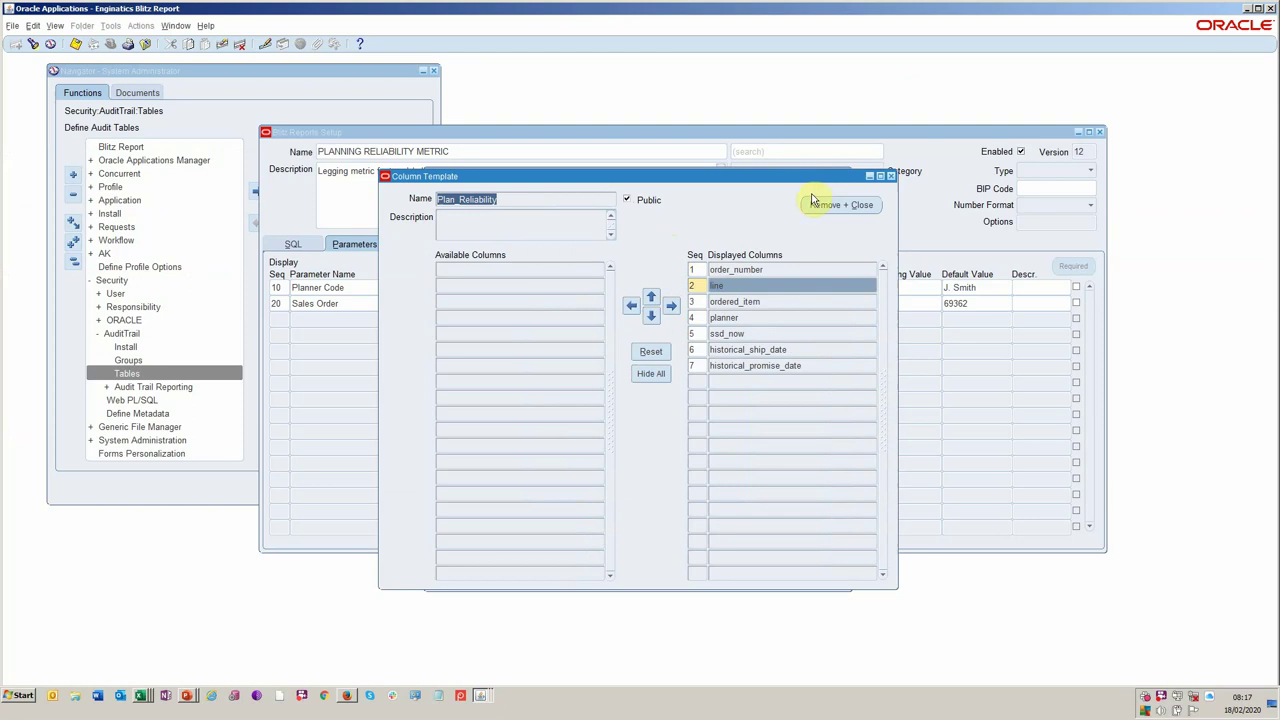
click(892, 178)
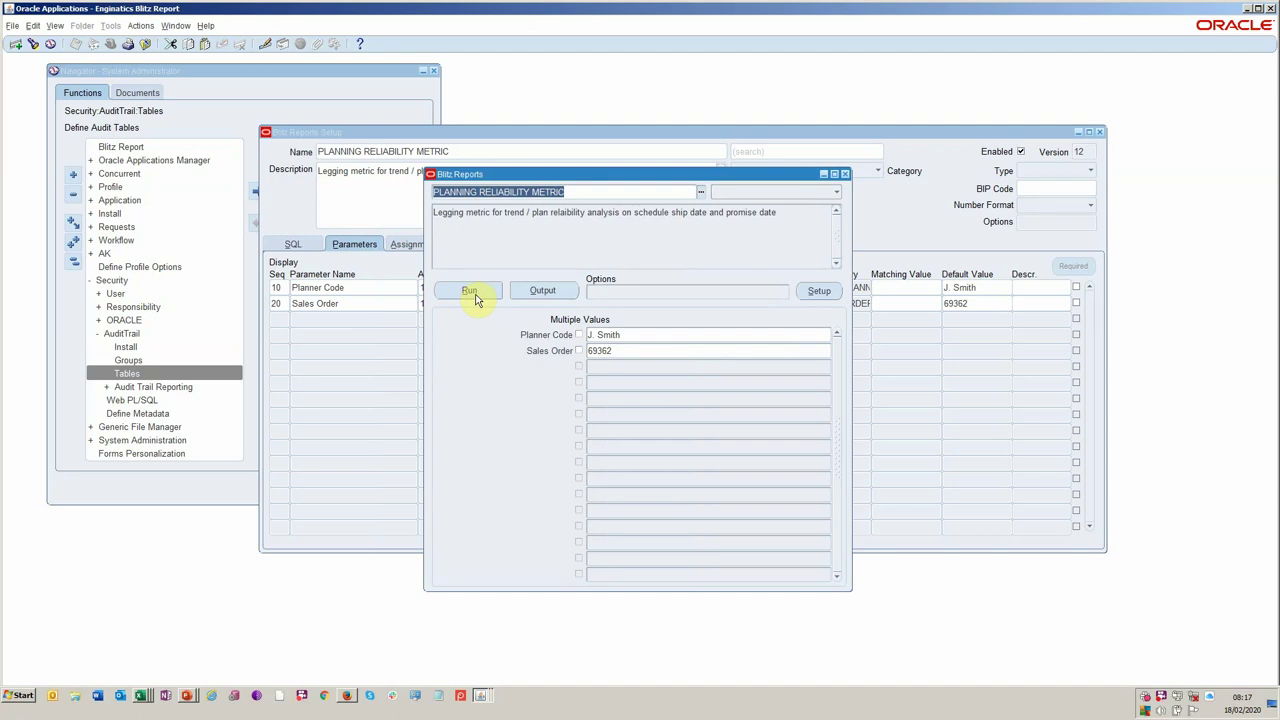
Add the comment 'Ready for test' to version 12 in the report's Version History.
drag(749, 182, 703, 175)
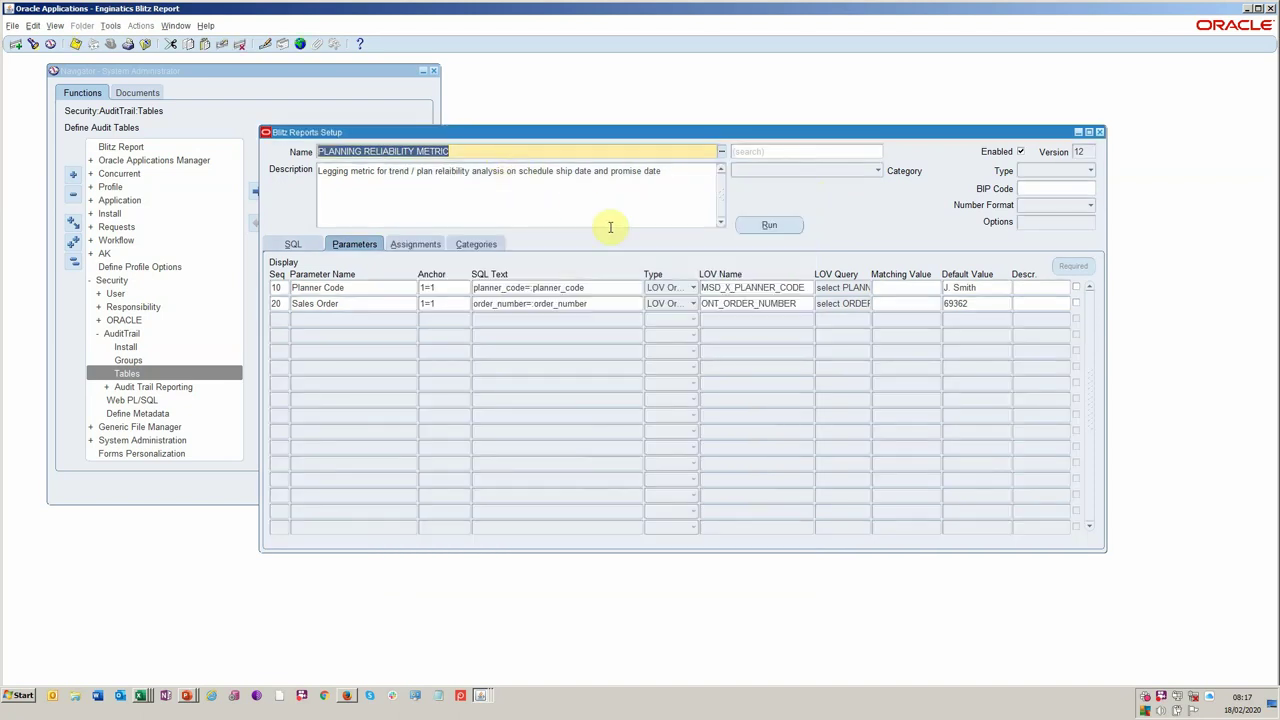
double_click(1081, 152)
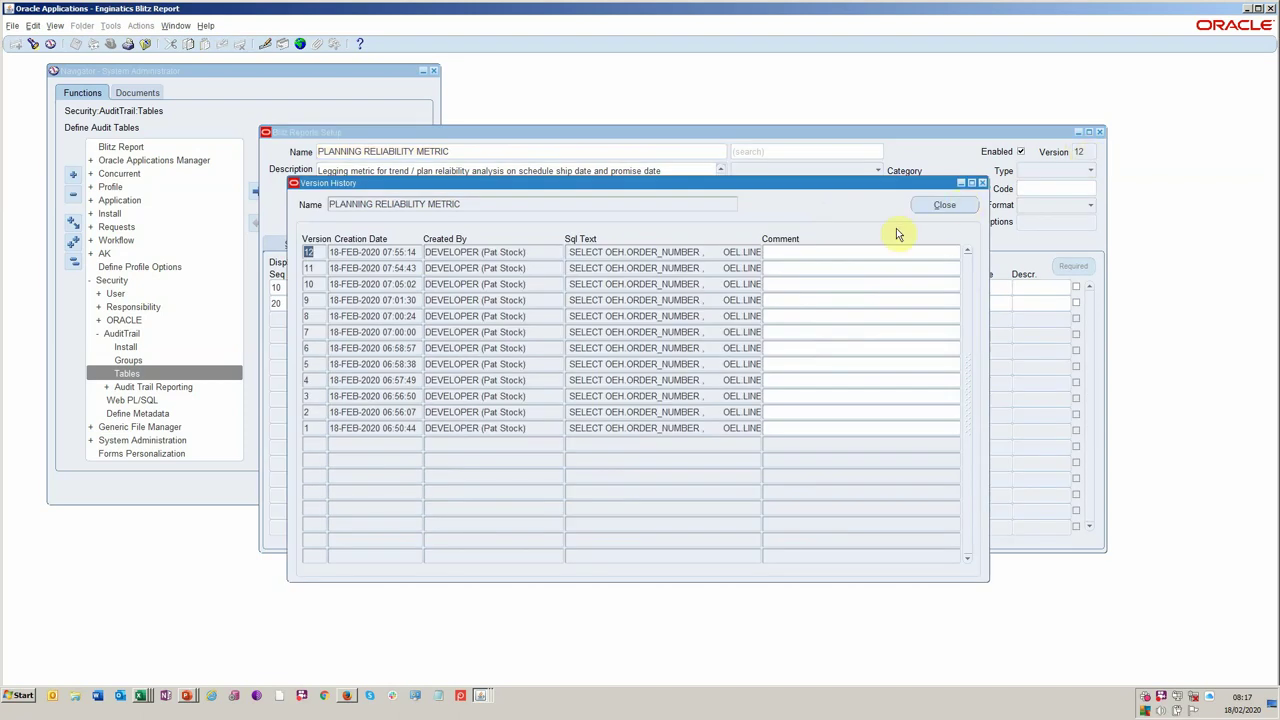
click(822, 252)
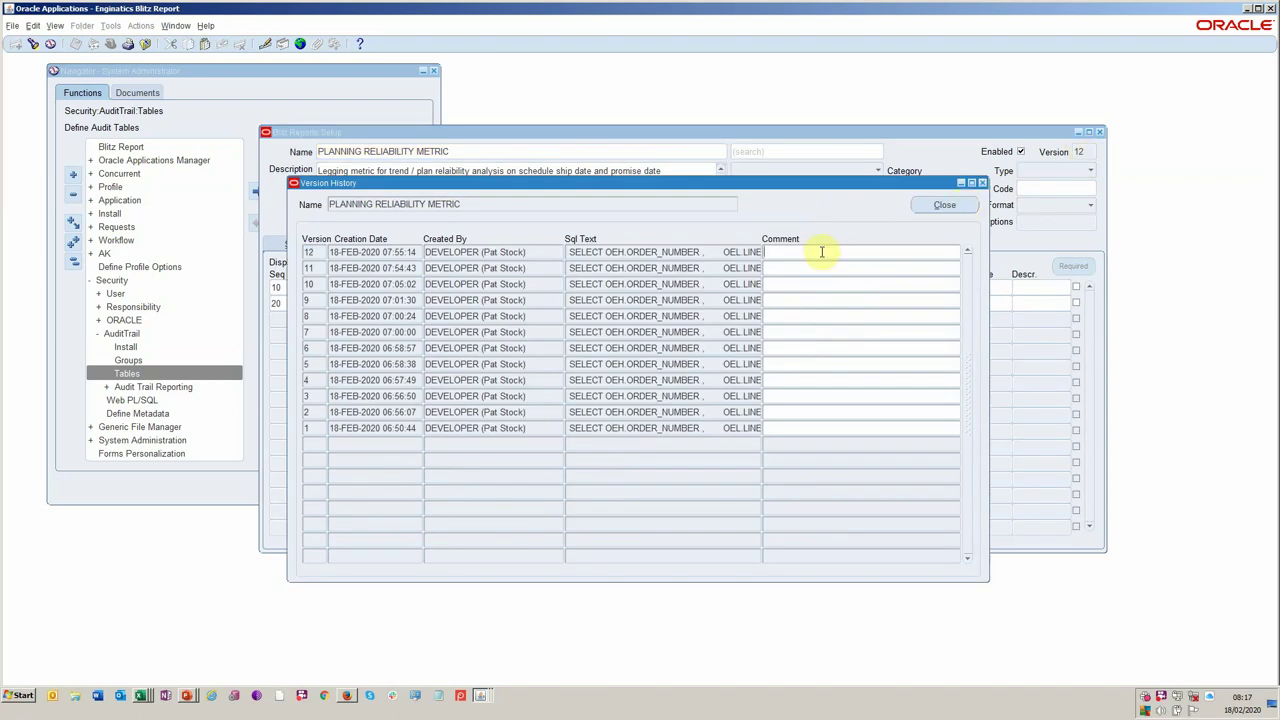
text(Ready for test)
click(945, 205)
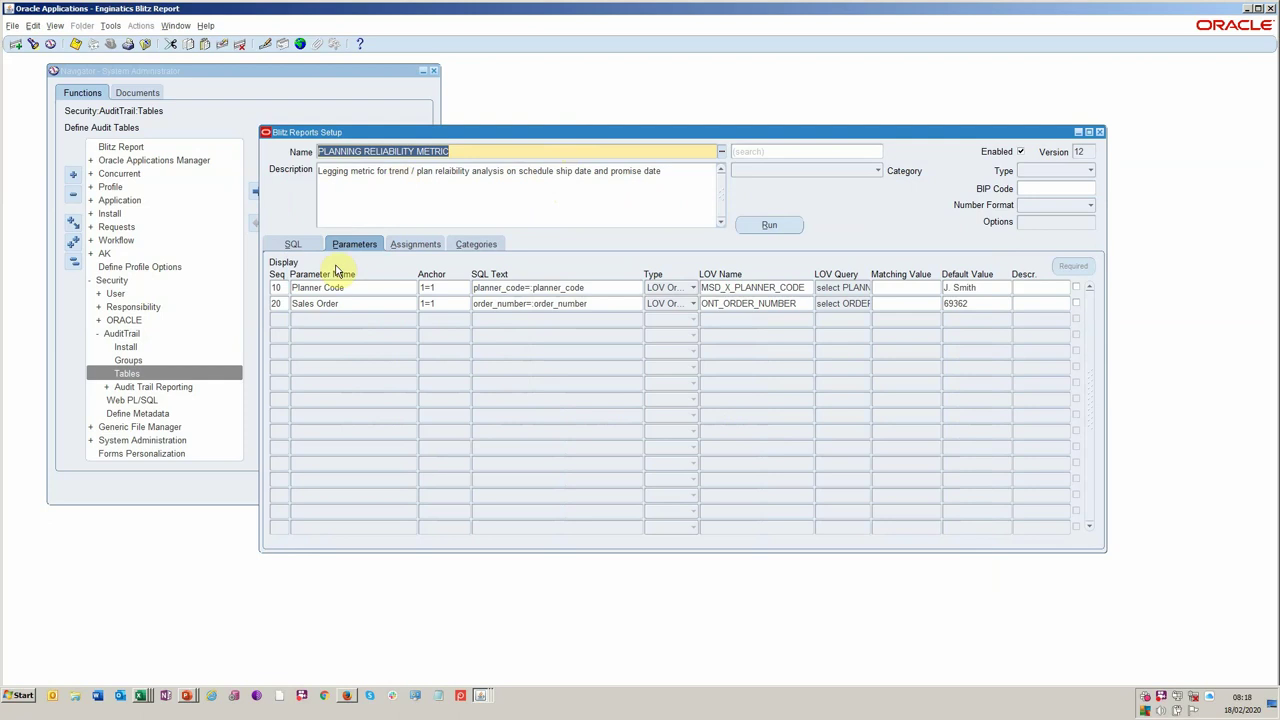
Review the SQL query, return to the Parameters tab, and move the setup window up-left.
click(292, 244)
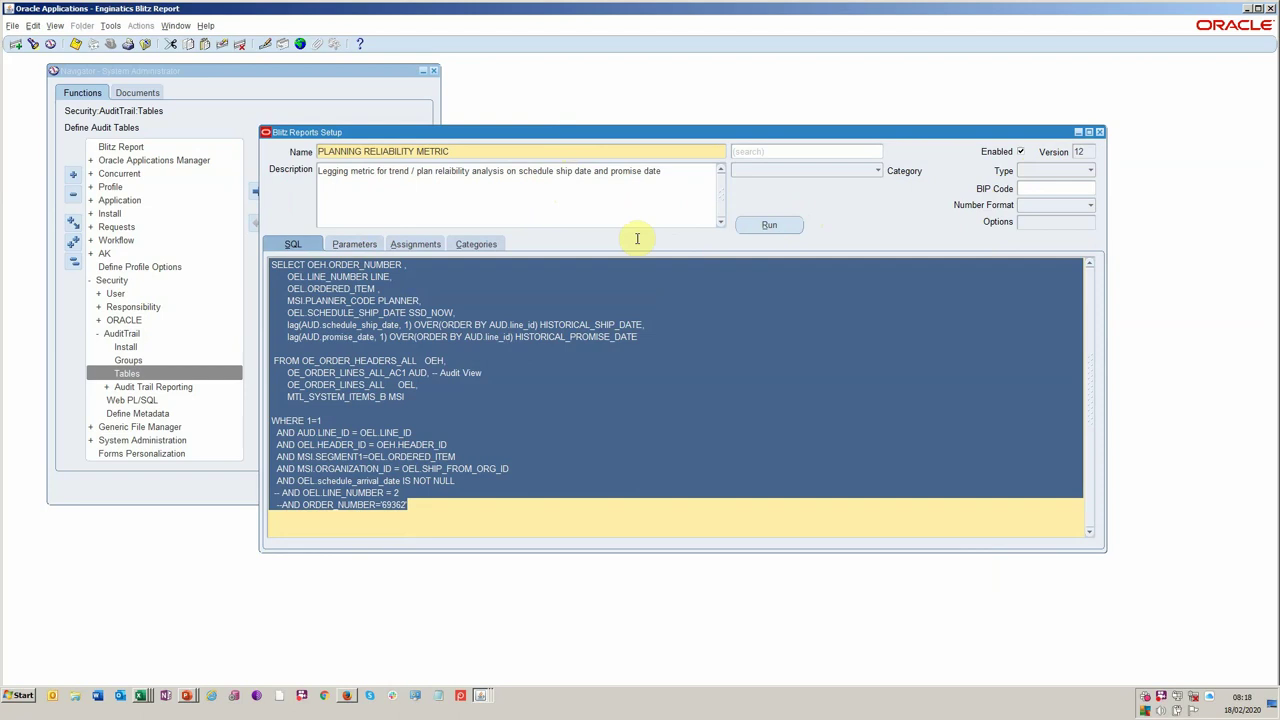
click(362, 244)
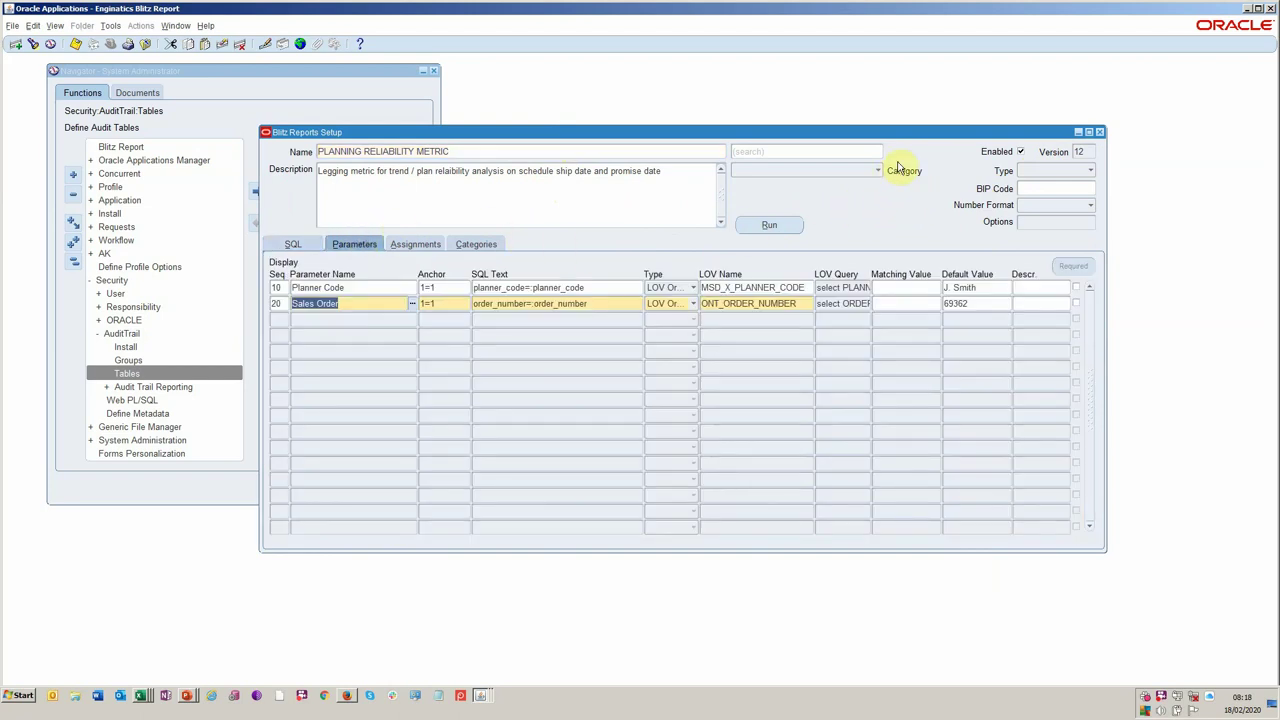
drag(908, 130, 857, 127)
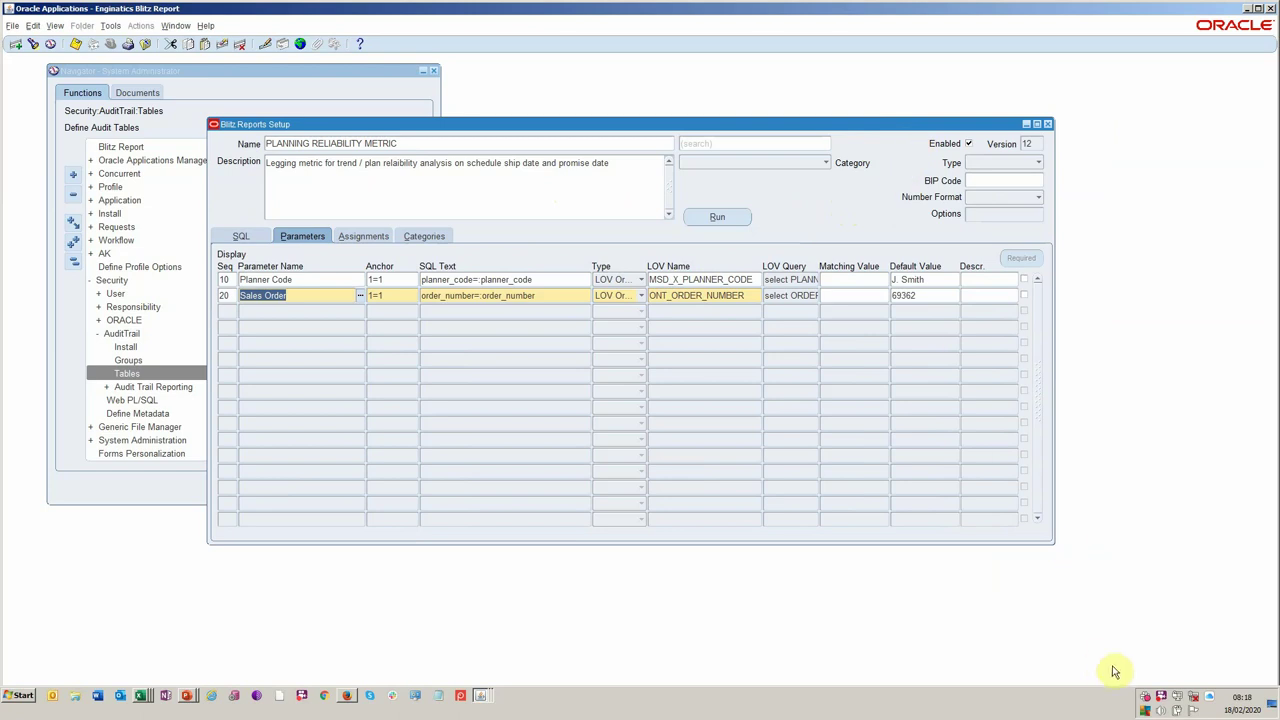
click(1160, 696)
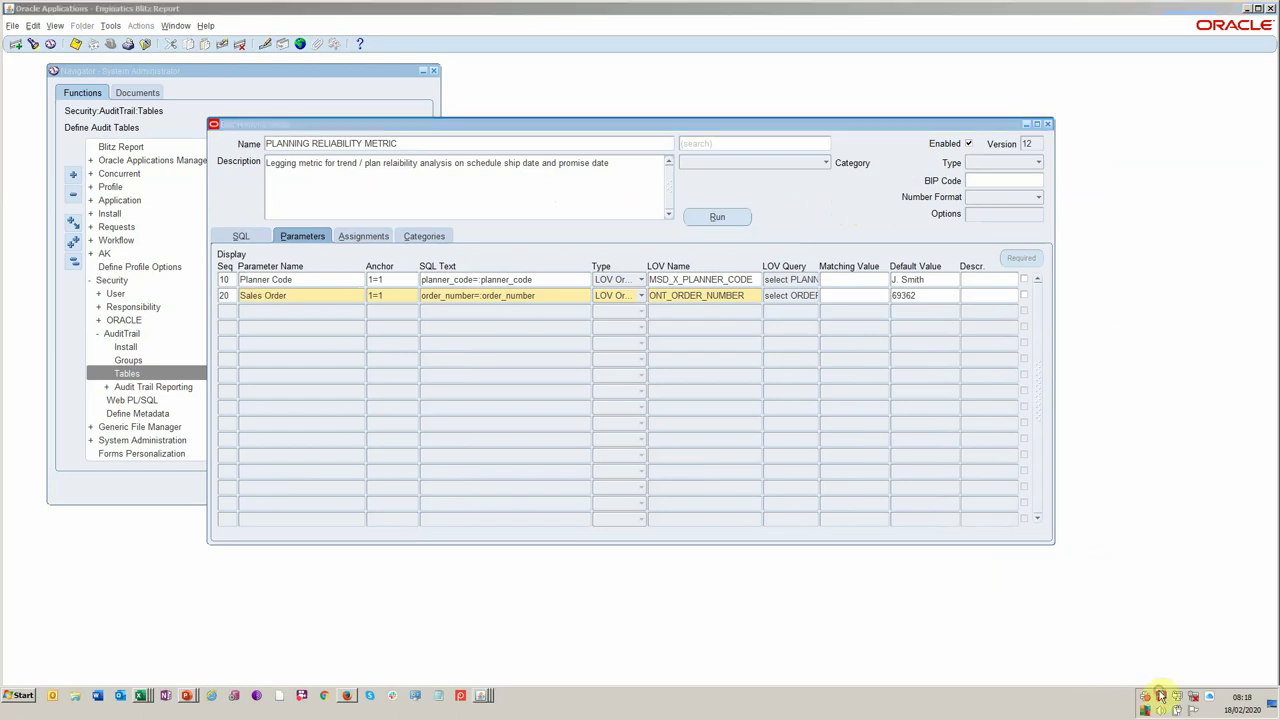